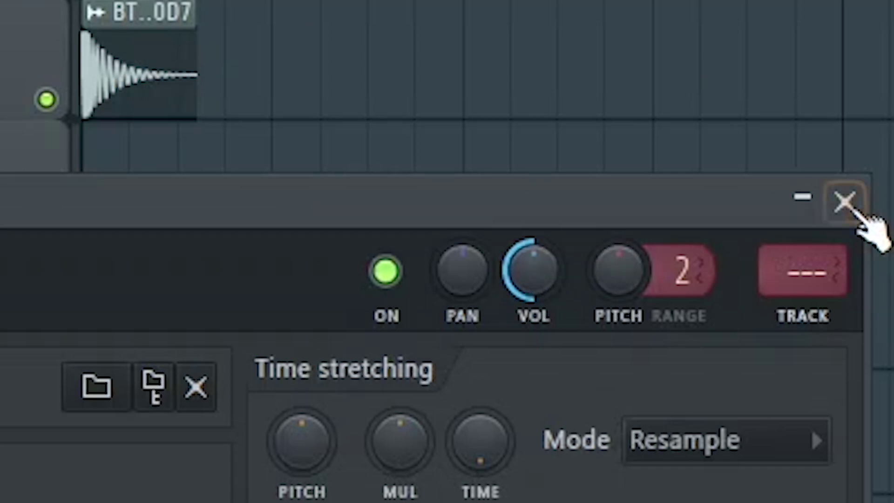
Close the kick sample's settings and place the BT7A0D7 kick on every beat of Track 1 across four bars
left_click(844, 201)
left_click_drag(132, 61, 233, 61)
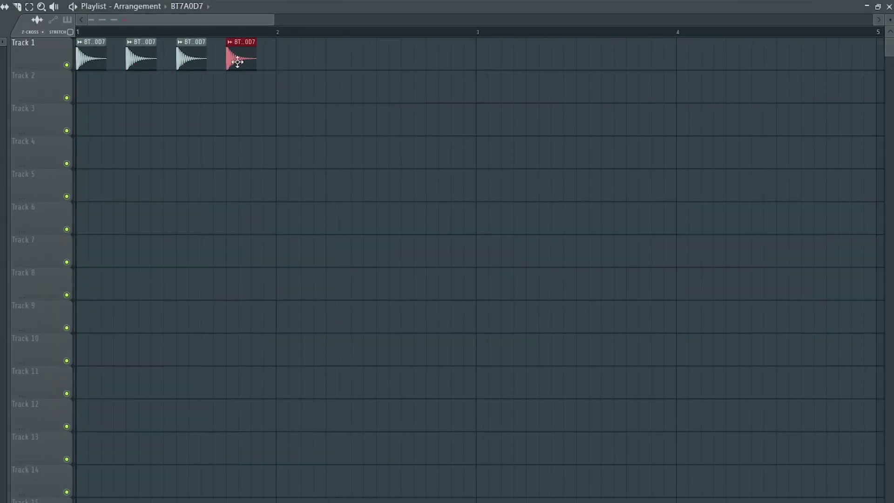
left_click_drag(680, 61, 856, 61)
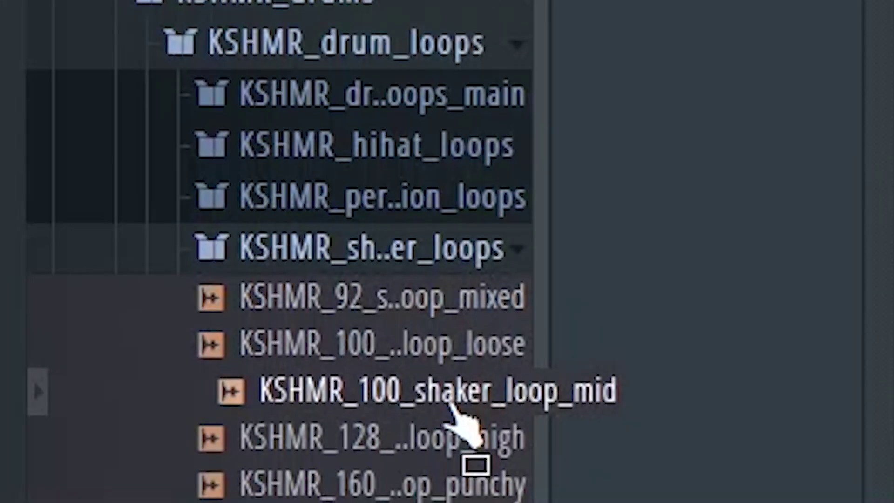
Add KSHMR_100_shaker_loop_mid at the start of Track 2, set its time stretching to Stretch and lower its volume
left_click_drag(452, 398, 93, 372)
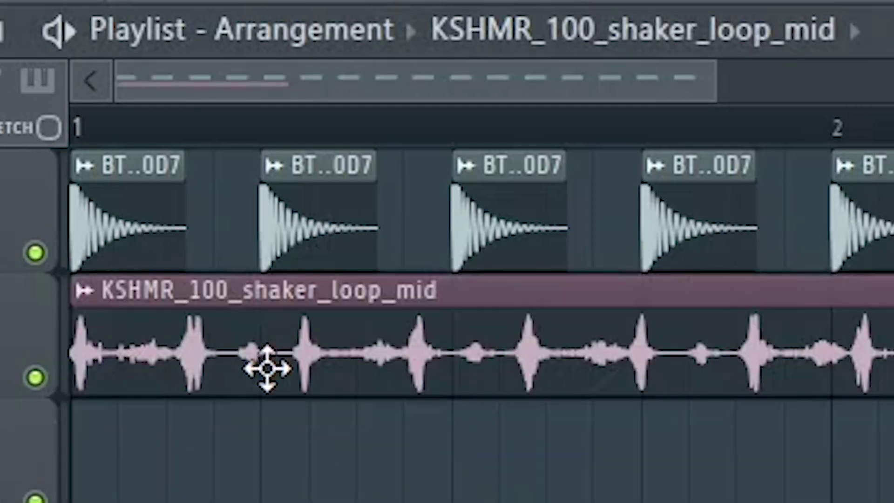
double_click(267, 367)
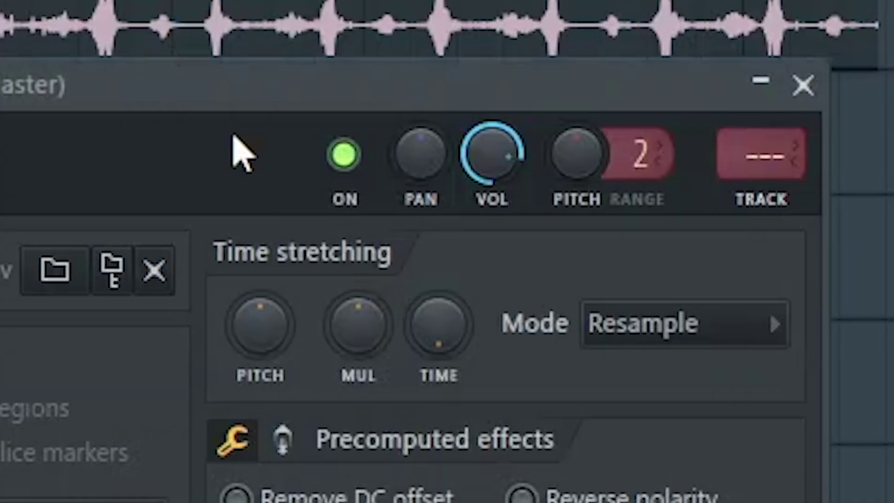
left_click(658, 338)
left_click(670, 463)
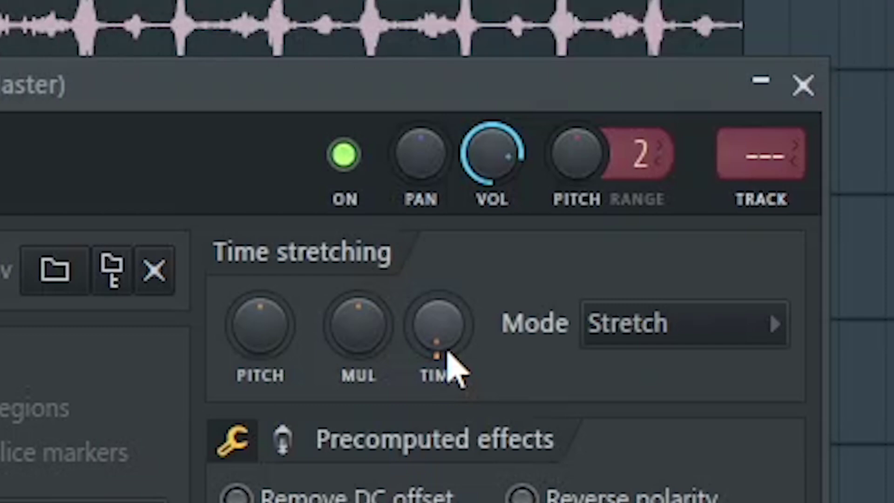
left_click_drag(492, 154, 492, 167)
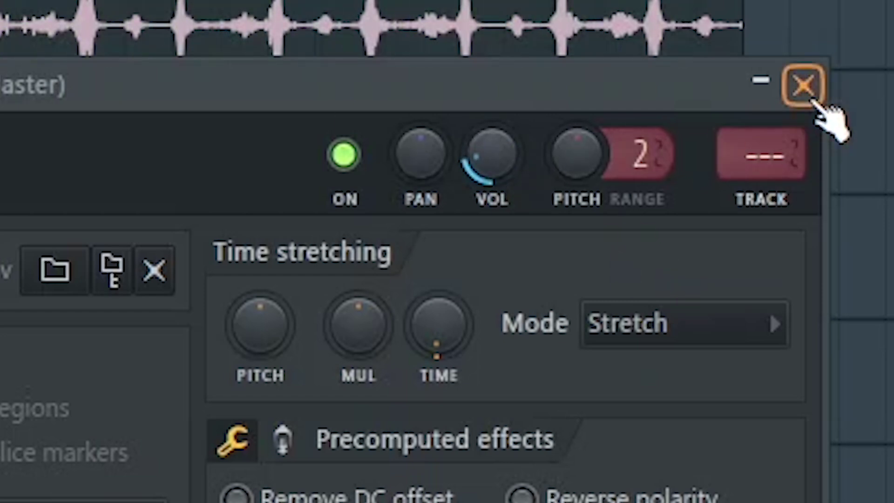
left_click(802, 86)
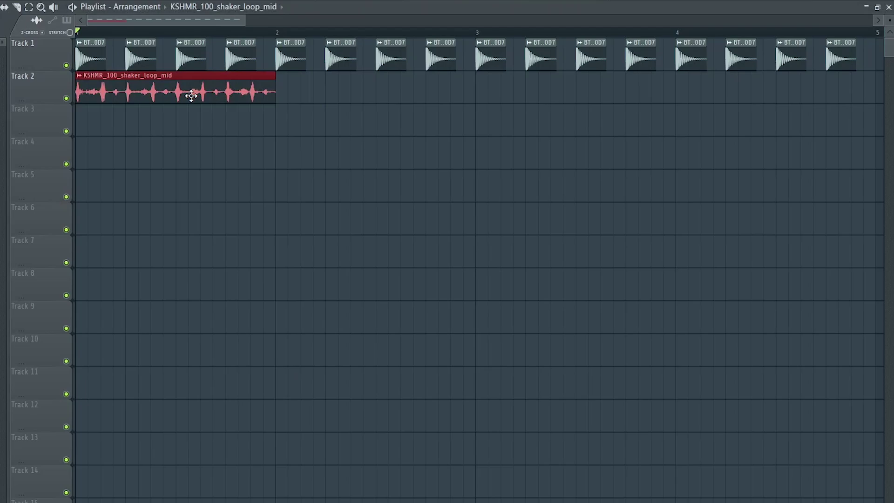
Duplicate the shaker loop on Track 2 three times to fill bars 2 to 4
key("ctrl+b")
key("ctrl+b")
key("ctrl+b")
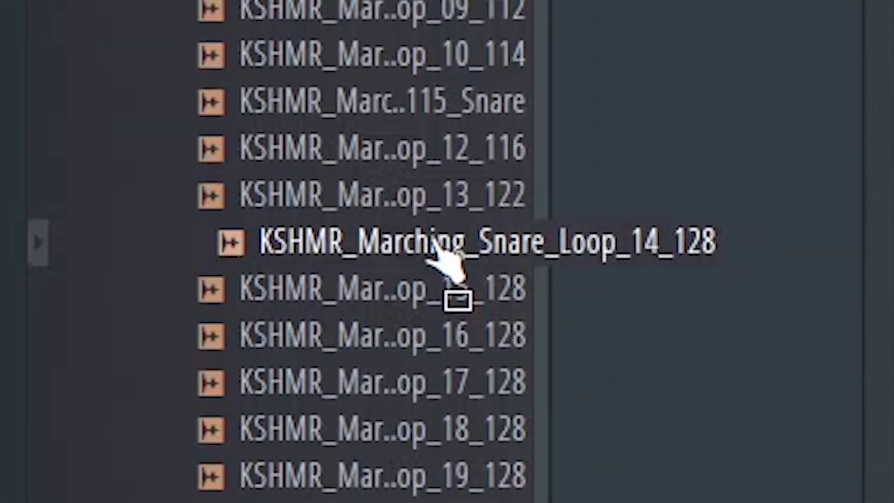
Add KSHMR_Marching_Snare_Loop_14_128 at the start of Track 3, set its time stretching to Stretch and lower its volume
left_click_drag(438, 251, 197, 411)
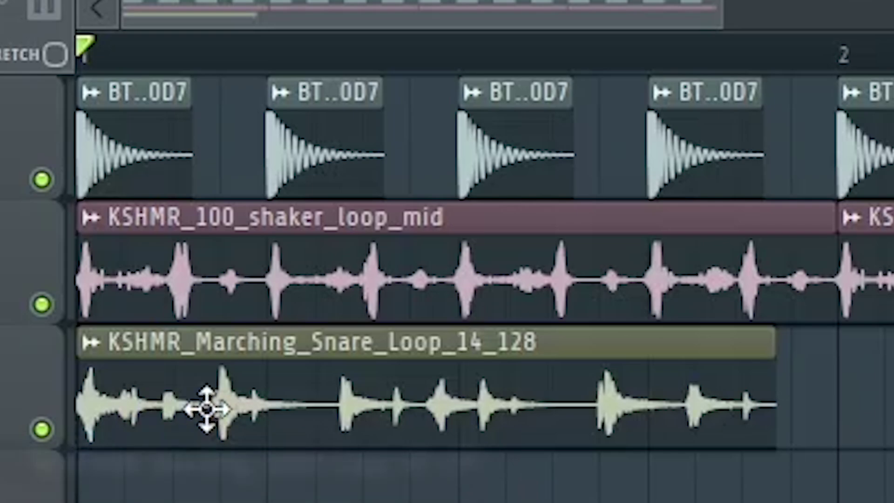
double_click(215, 407)
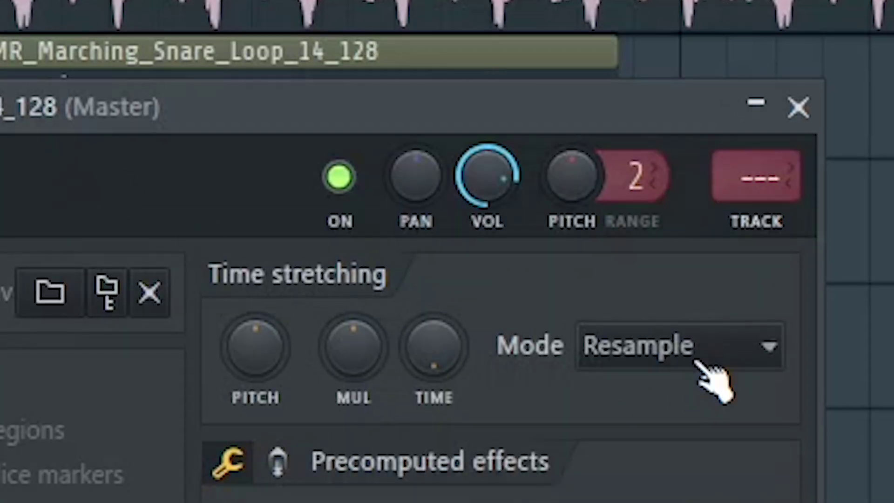
left_click(696, 362)
left_click(654, 472)
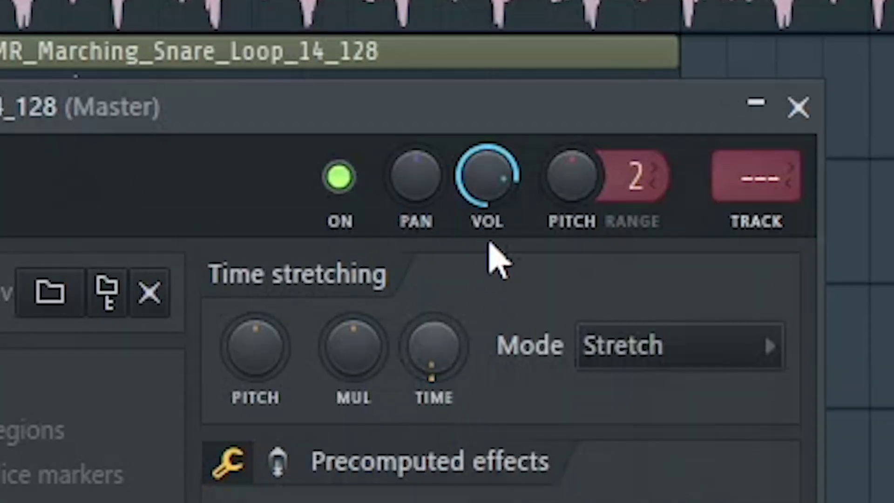
left_click_drag(487, 176, 487, 200)
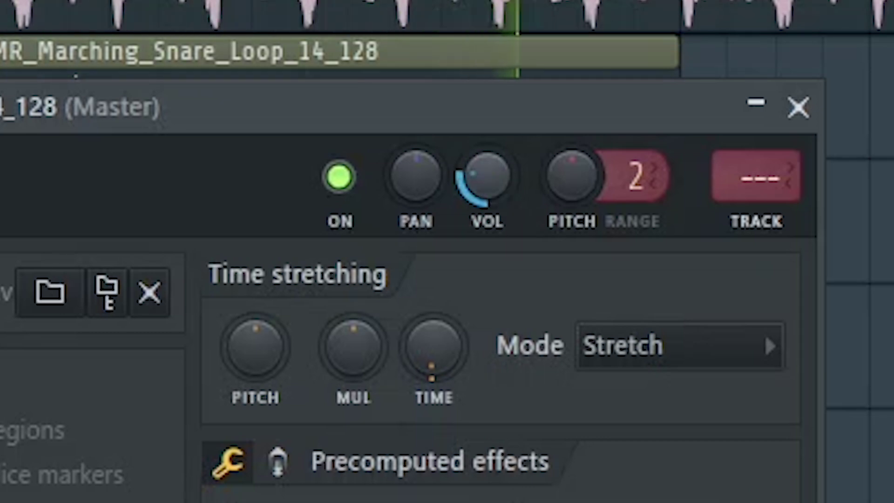
left_click(798, 108)
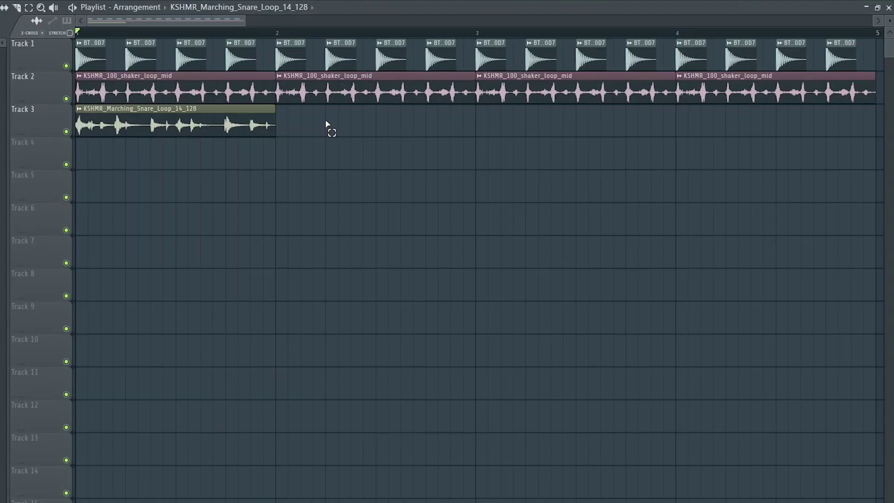
Duplicate the marching snare loop on Track 3 three times to fill bars 2 to 4
left_click(197, 121)
key("ctrl+b")
key("ctrl+b")
key("ctrl+b")
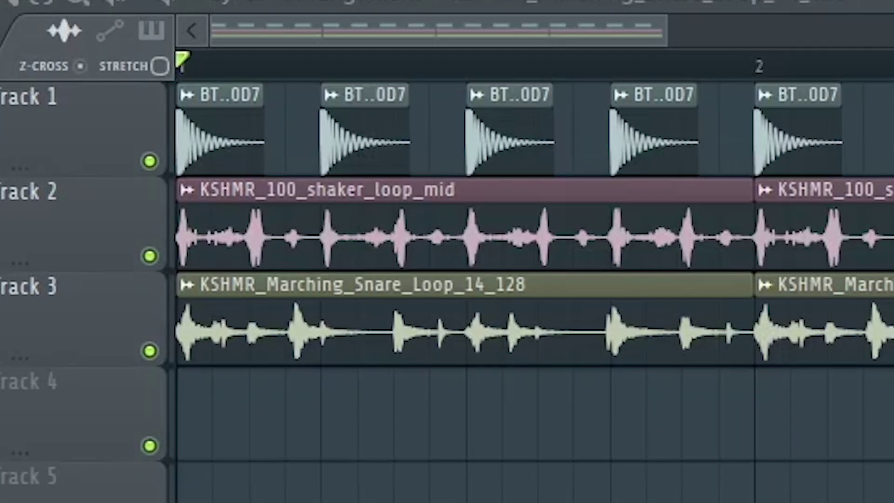
Place KSHMR_Percussion_High_Wooden_01_A on Track 4 in bar 1, set its time stretching to Stretch and lower its volume
left_click_drag(198, 502, 244, 418)
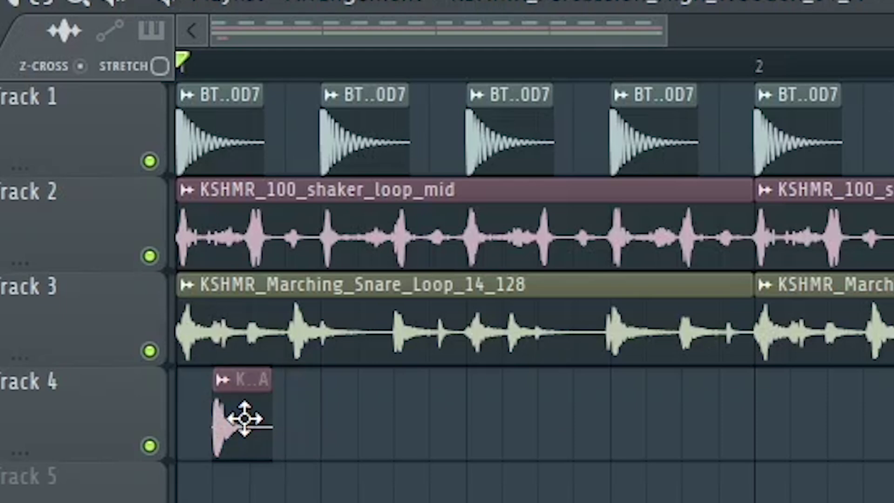
double_click(244, 418)
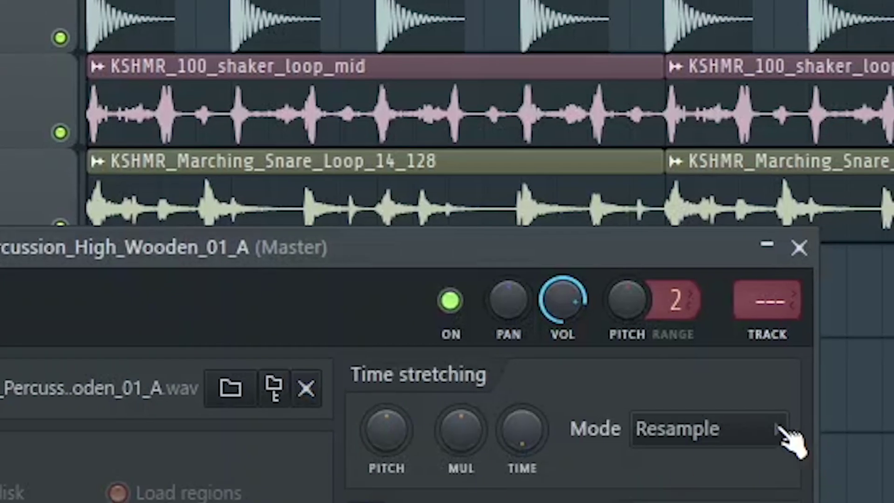
left_click(780, 429)
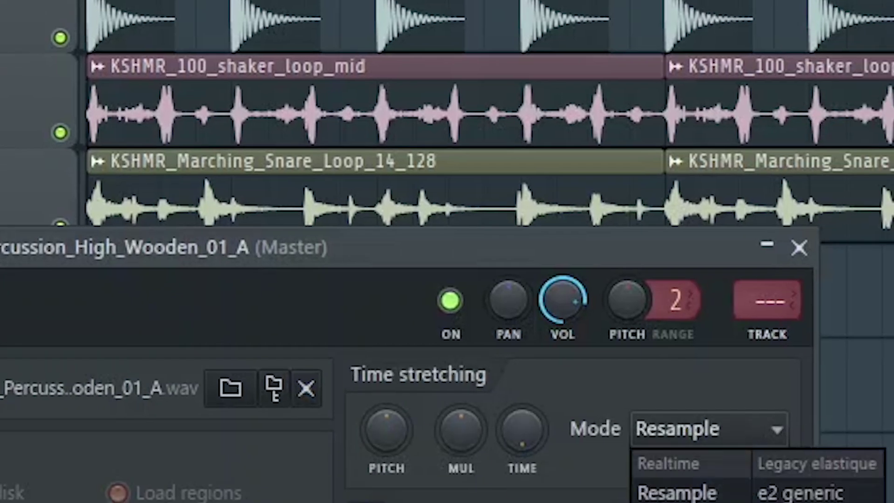
left_click(661, 502)
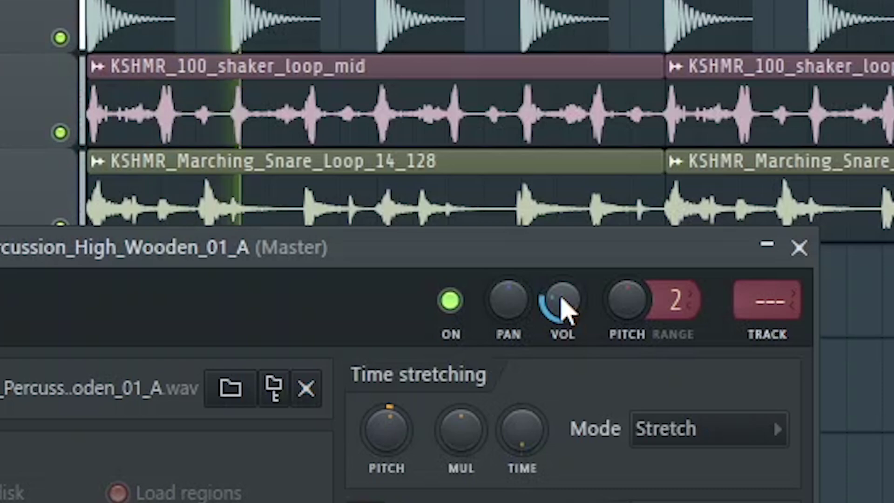
left_click(799, 247)
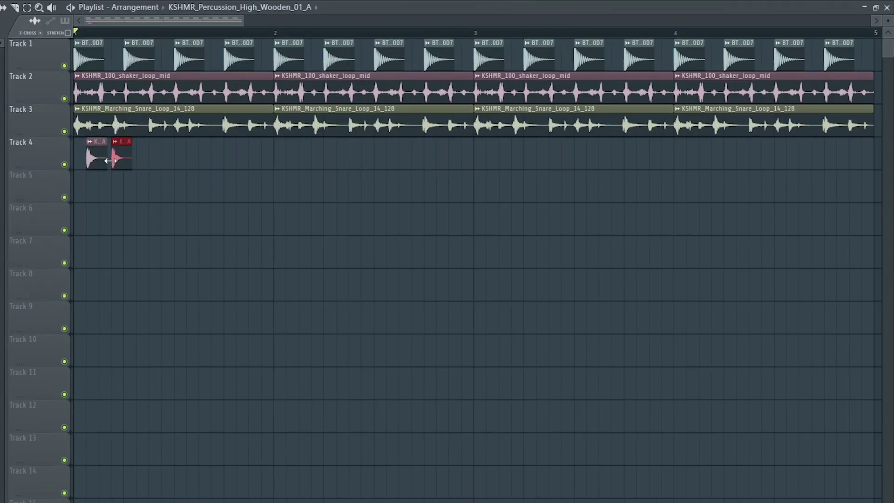
Place further copies of the wooden percussion hit on Track 4 to build a syncopated two-bar pattern
key("space")
left_click(206, 168)
key("space")
left_click(241, 163)
left_click_drag(294, 156, 317, 164)
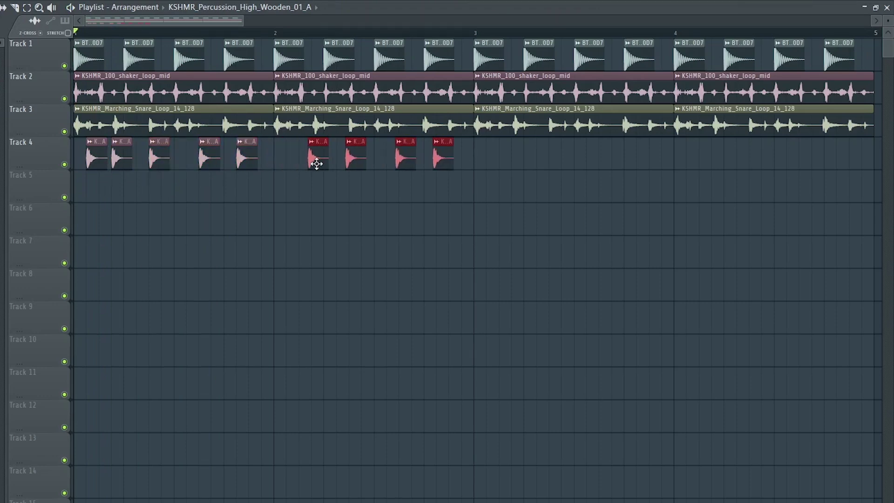
Select the two-bar wooden percussion pattern on Track 4 and duplicate it into bars 3 and 4
scroll(324, 161, "up", 5)
scroll(310, 157, "down", 5)
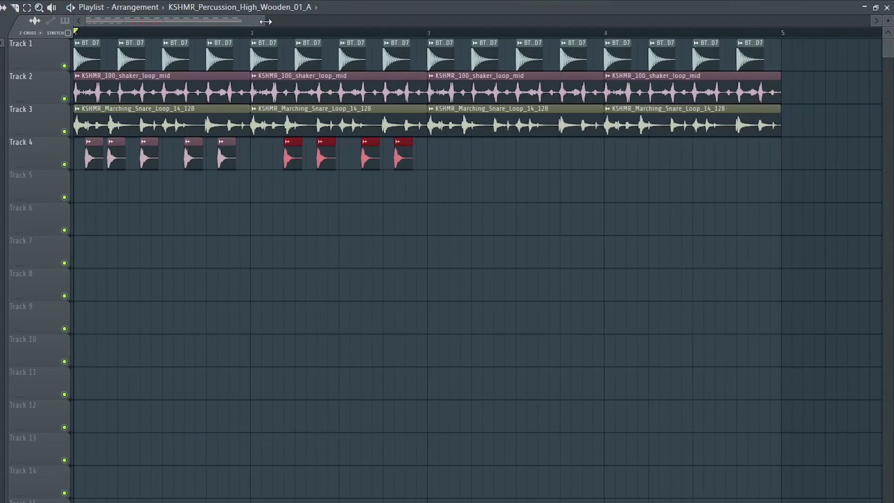
left_click_drag(265, 21, 243, 22)
left_click_drag(473, 34, 74, 34)
left_click_drag(474, 180, 38, 164)
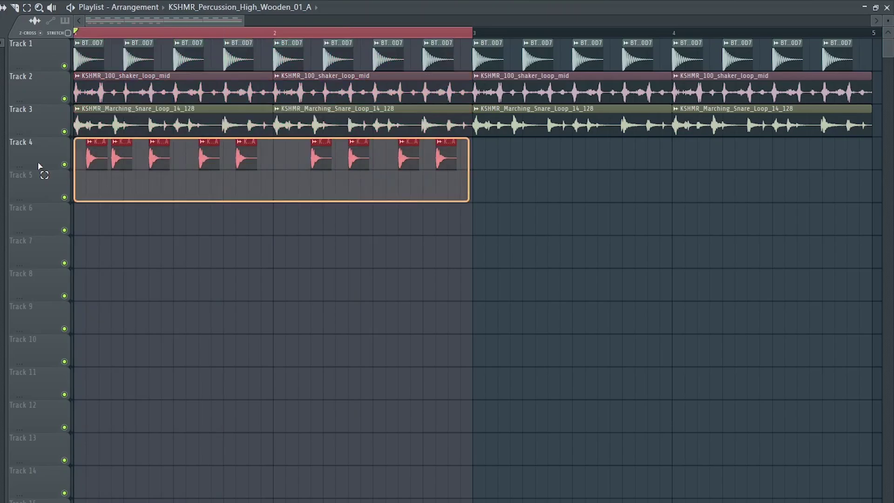
key("ctrl+b")
left_click_drag(474, 34, 480, 35)
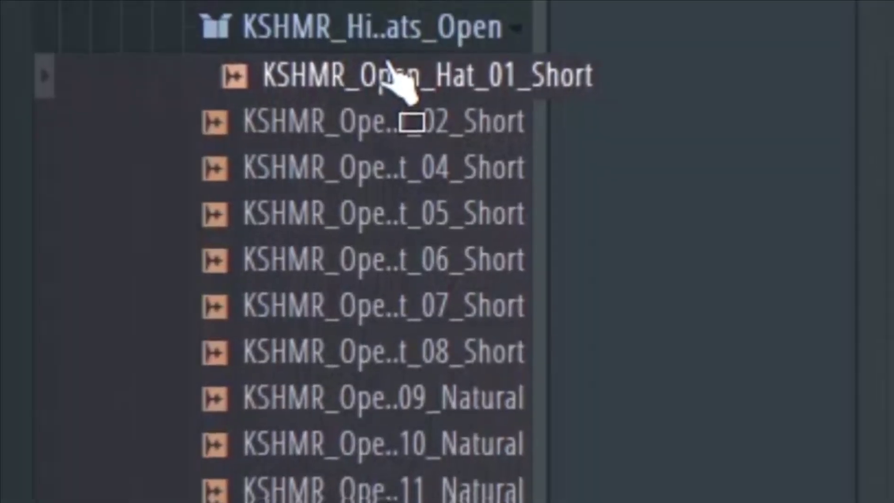
Add KSHMR_Open_Hat_01_Short on steps 3, 7, 11 and 15 and KSHMR_Open_Hat_09_Natural on steps 2, 8 and 10 in the channel rack
left_click_drag(399, 80, 672, 130)
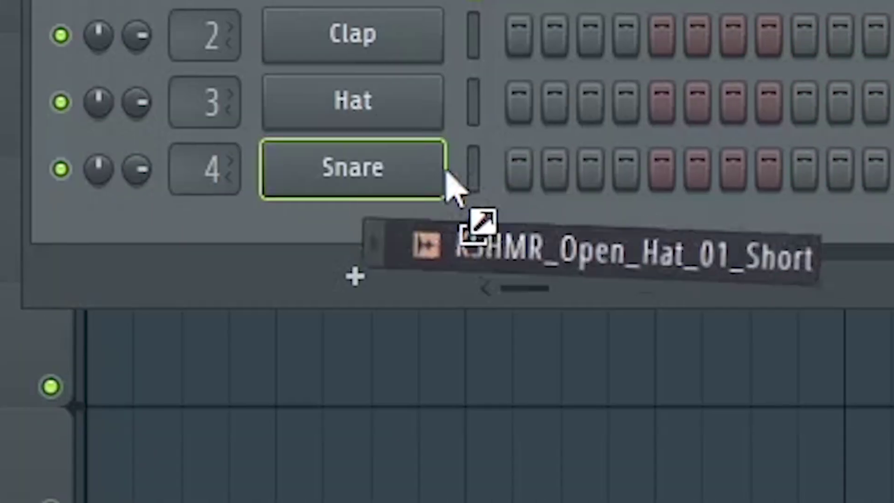
left_click_drag(449, 187, 379, 233)
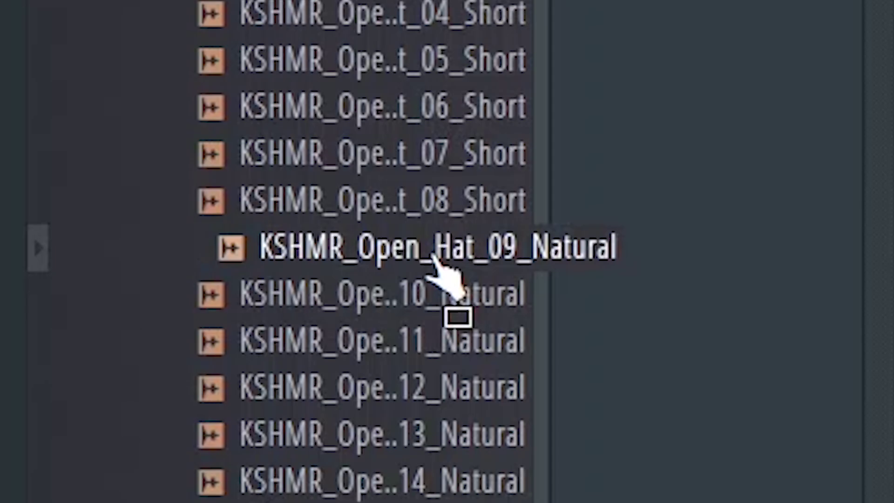
mouse_move(437, 265)
left_mouse_down()
mouse_move(698, 430)
mouse_move(419, 275)
mouse_move(439, 270)
left_mouse_up()
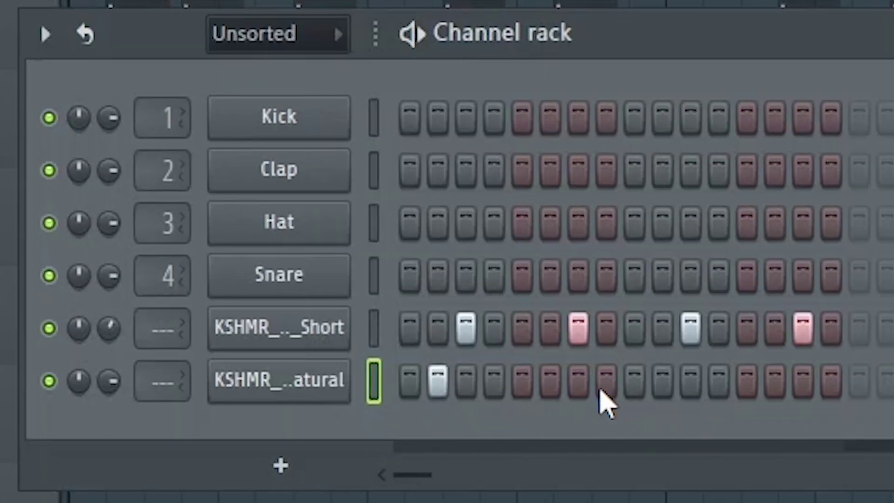
left_click(663, 381)
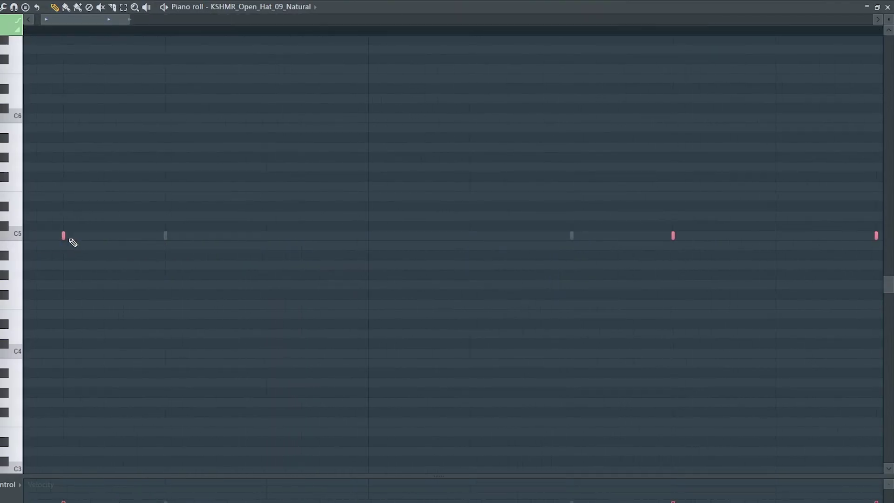
Adjust the C5 notes of KSHMR_Open_Hat_09_Natural to a very short length during playback
key("space")
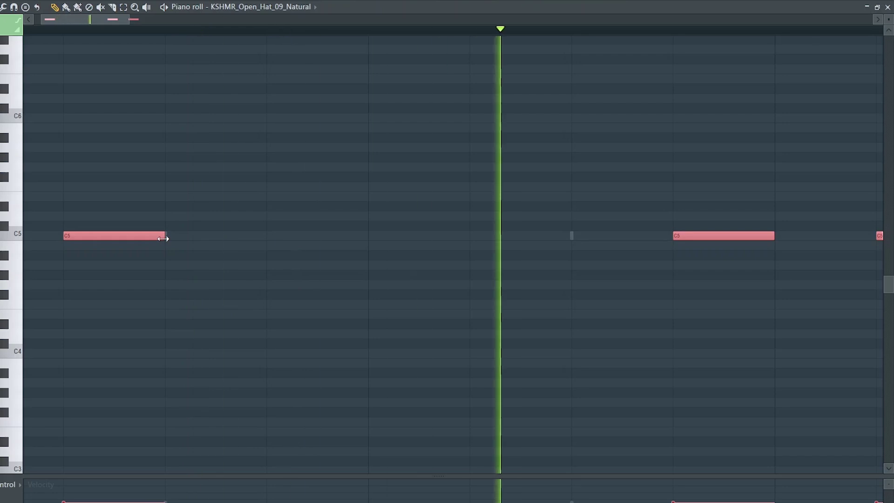
left_click_drag(165, 235, 146, 239)
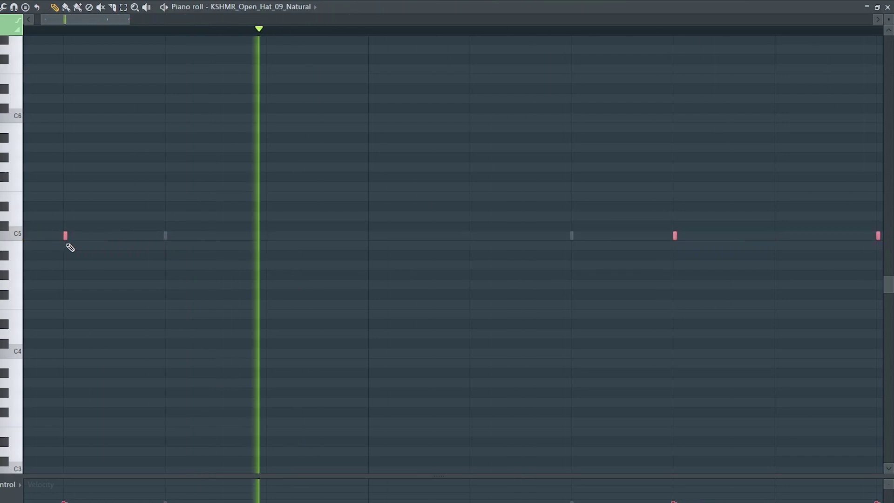
scroll(69, 246, "down", 4, "ctrl")
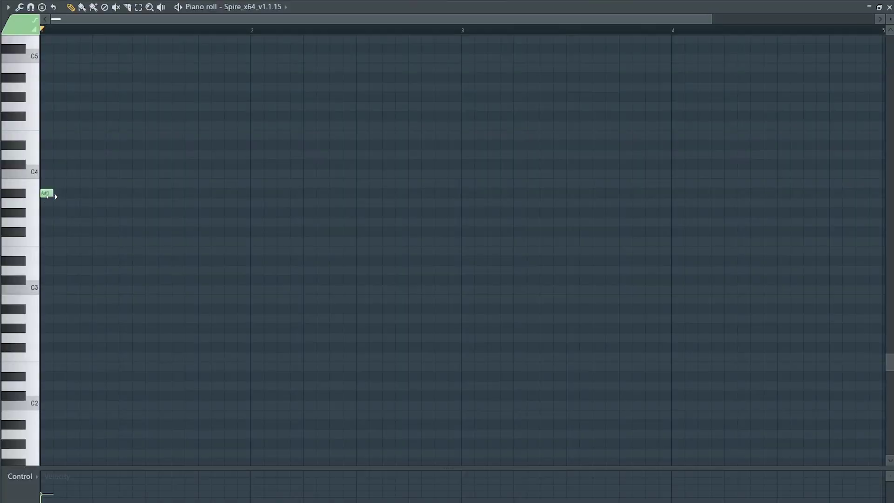
Draw a one-bar rhythm for the Spire channel with four A#3 notes followed by two F3 notes
left_click_drag(115, 197, 92, 197)
scroll(341, 251, "up", 4)
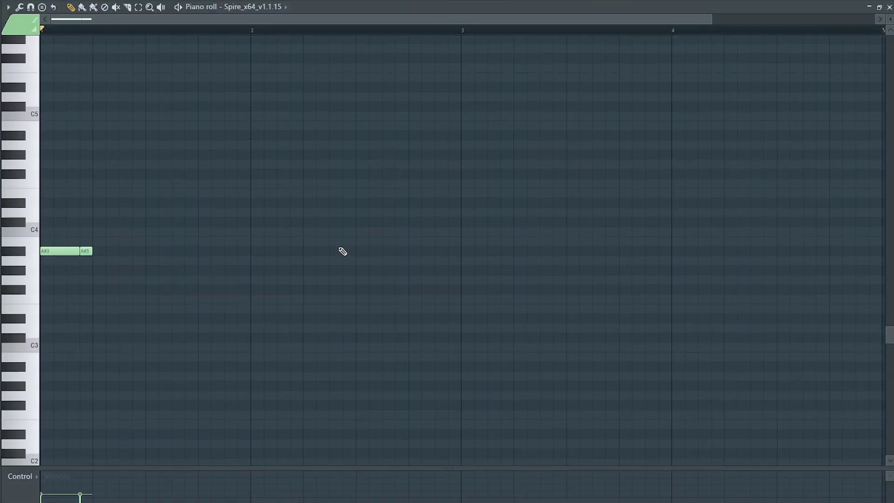
left_click_drag(131, 251, 145, 252)
key("space")
left_click(177, 251)
key("space")
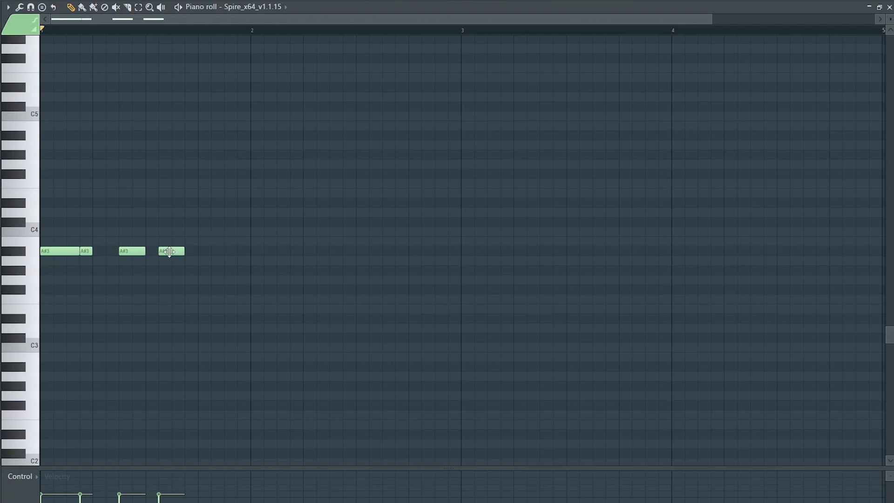
key("space")
key("space")
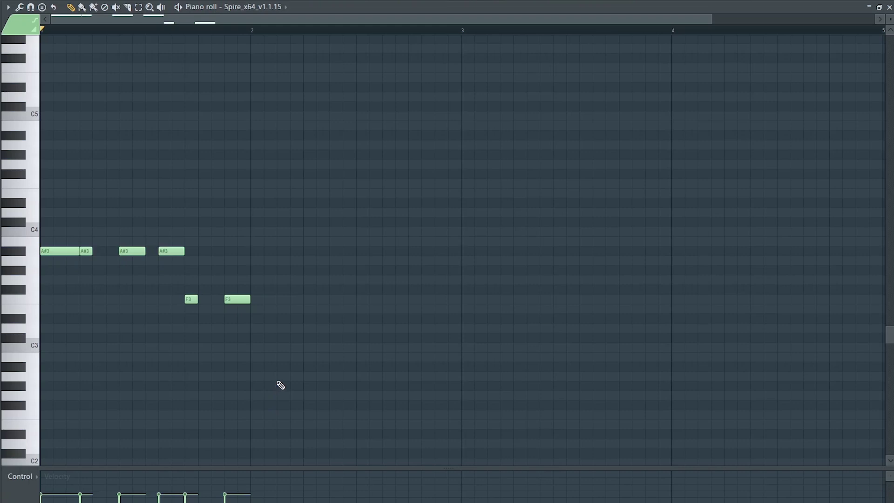
Select the one-bar Spire phrase and duplicate it three times to fill bars 2 to 4
left_click_drag(311, 368, 39, 247, "ctrl")
key("ctrl+b")
key("ctrl+b")
key("ctrl+b")
left_click(224, 215, "ctrl")
key("space")
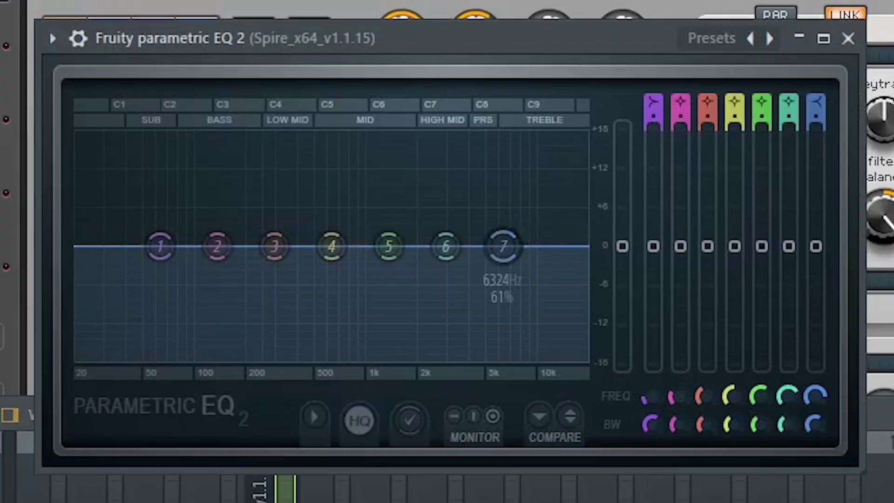
Pull band 7 of the Spire channel's Fruity parametric EQ 2 down and to a lower frequency to cut the treble
left_click_drag(503, 246, 476, 309)
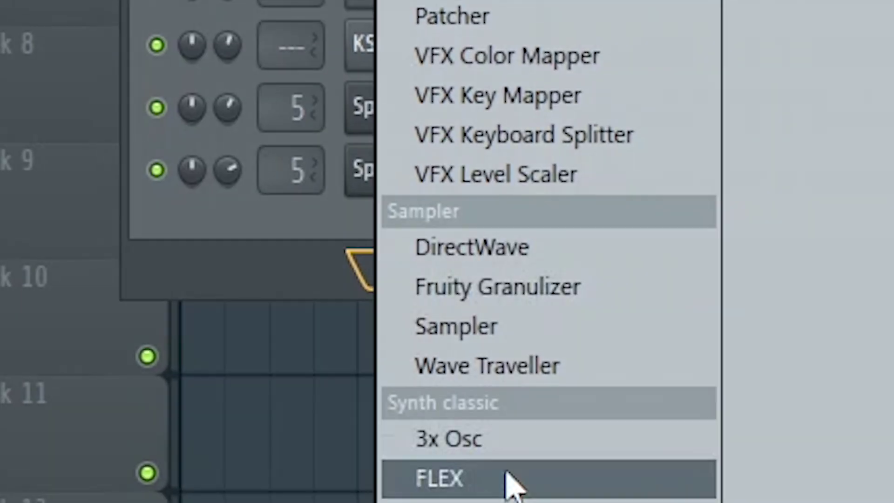
Add a 3x Osc channel and set oscillator 1's coarse tuning to 0
left_click(511, 449)
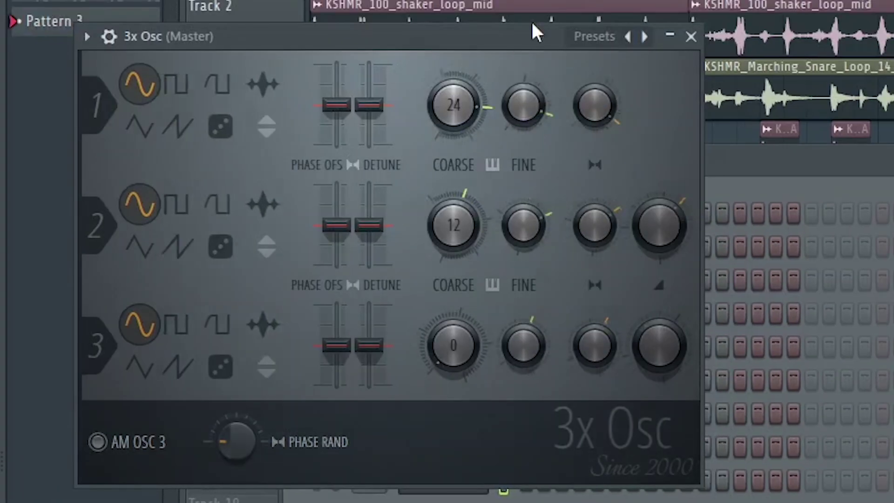
left_click_drag(460, 100, 460, 154)
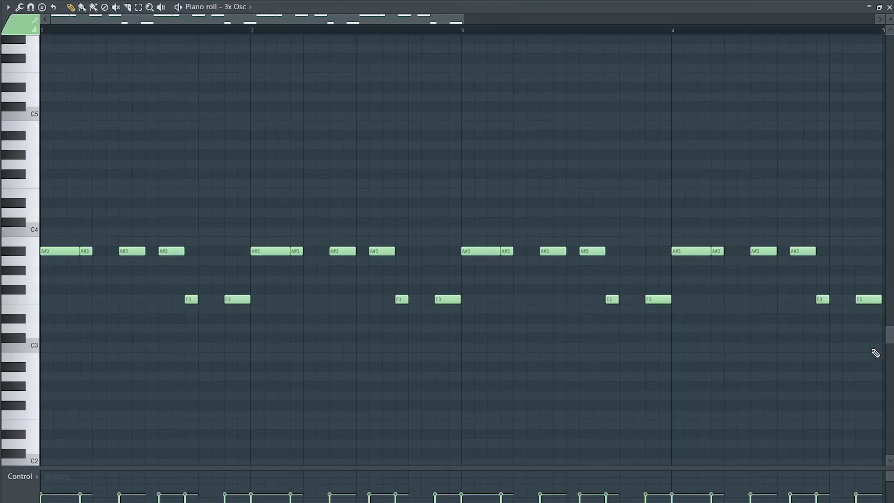
Transpose all notes in the 3x Osc piano roll down one octave to A#2 and F2 and play the pattern
left_click_drag(868, 351, 80, 149)
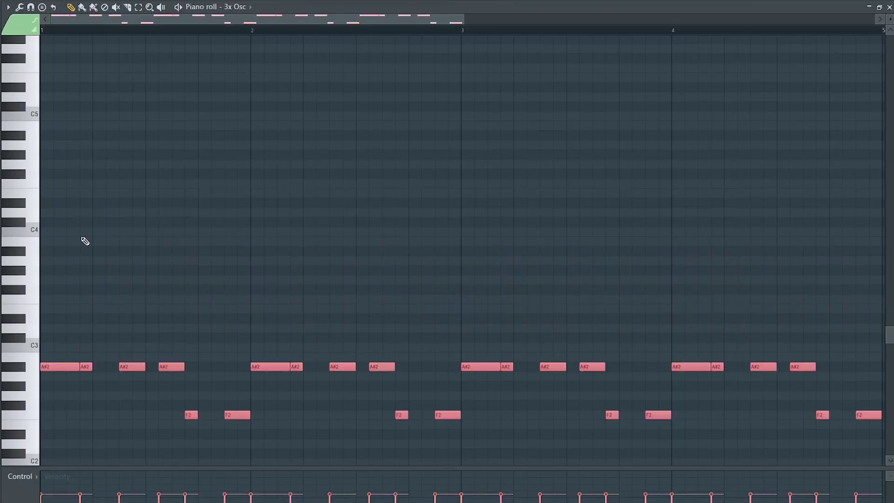
scroll(122, 240, "down", 5)
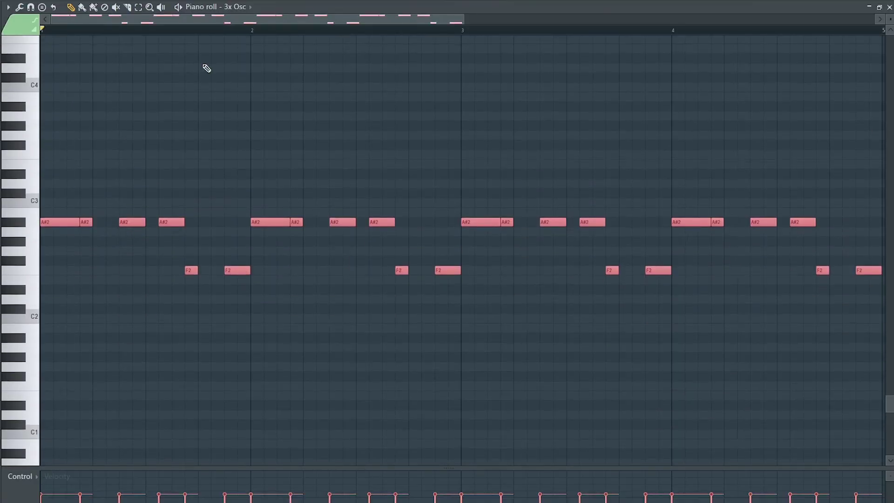
left_click(367, 158)
key("space")
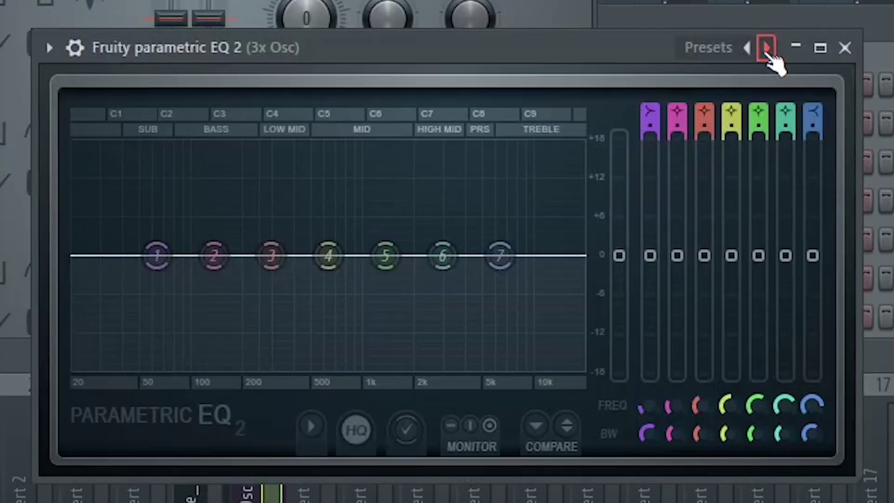
Load the 20Hz + 18kHz cut preset in the 3x Osc EQ and lower its high-cut point into the sub range
left_click(766, 47)
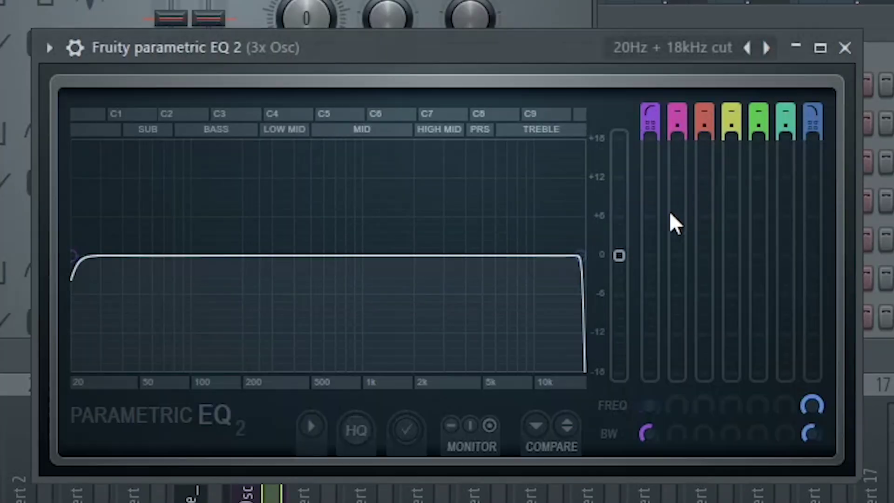
left_click_drag(584, 255, 160, 255)
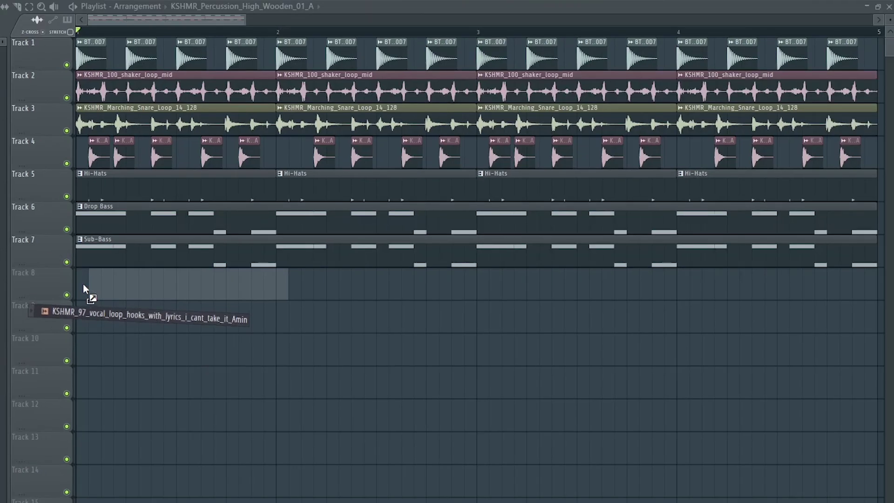
Place KSHMR_97_vocal_loop_hooks_with_lyrics_i_cant_take_it_Amin at the start of Track 8 and time-stretch it in Stretch mode to span eight bars
left_click_drag(83, 295, 81, 293)
left_click_drag(209, 19, 450, 85)
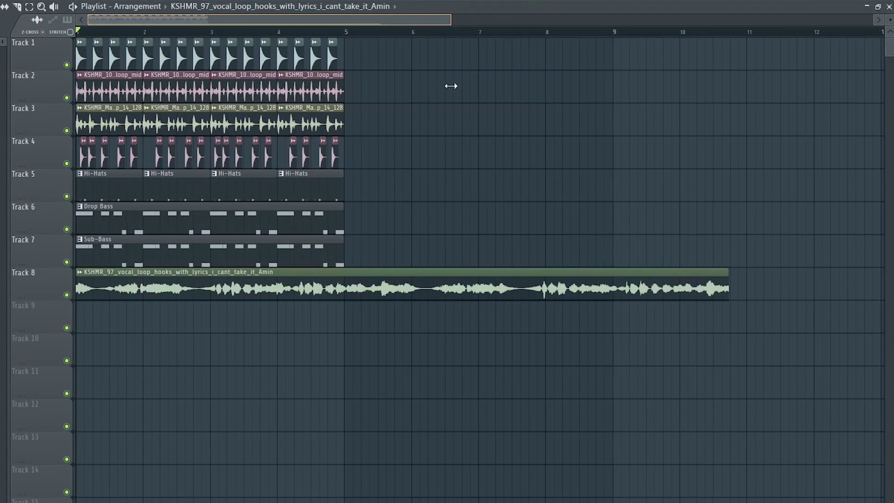
double_click(370, 274)
left_click(256, 171)
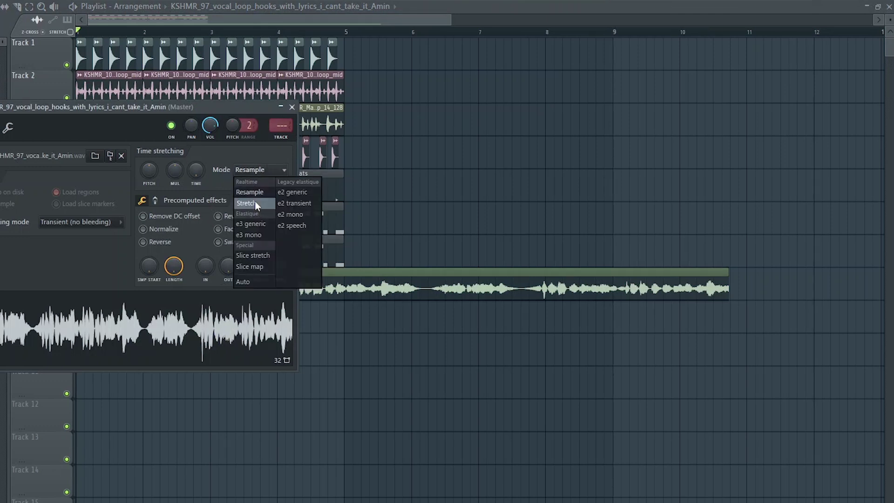
left_click(256, 205)
left_click_drag(193, 169, 193, 170)
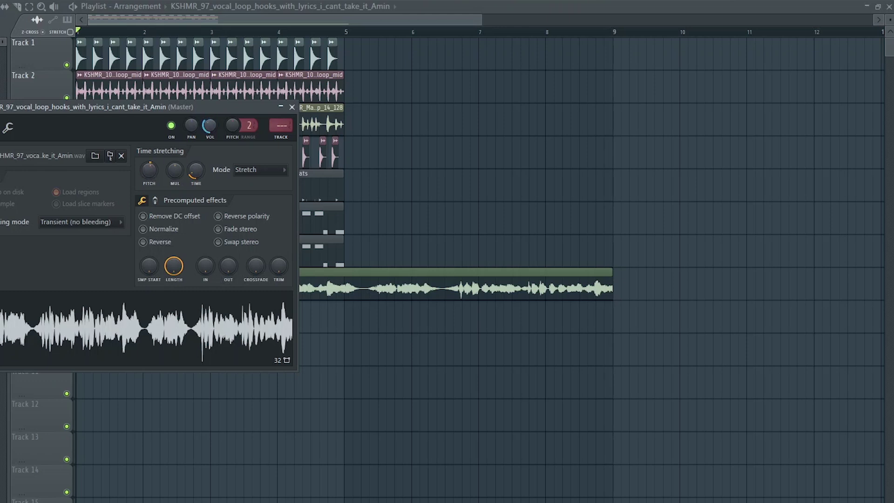
key("space")
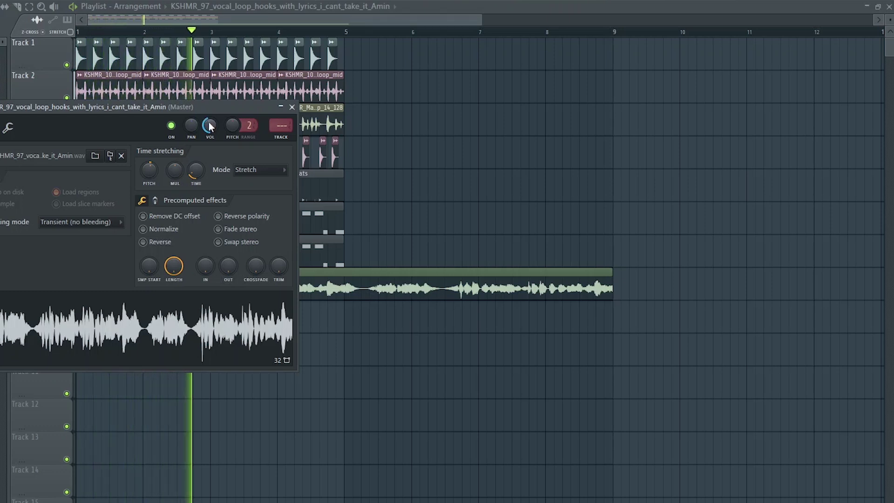
key("space")
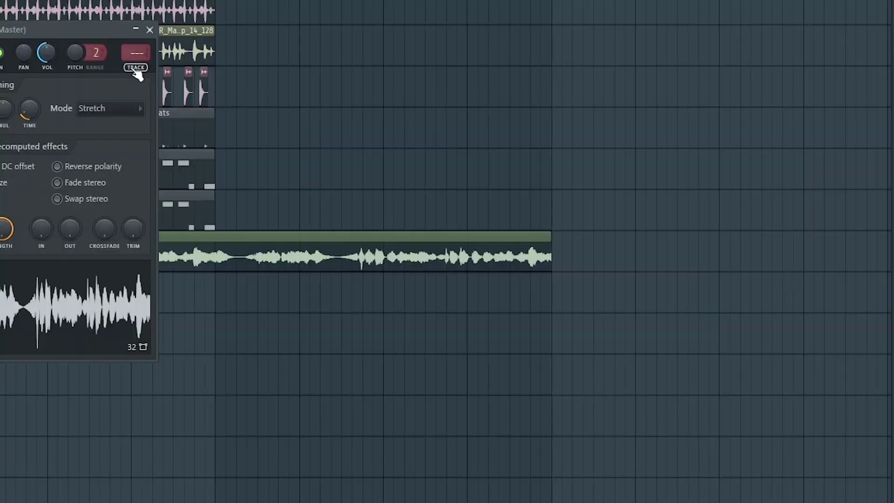
Route the KSHMR_97 vocal loop to its own mixer track and reduce the mix of its ValhallaRoom reverb
left_click(281, 138)
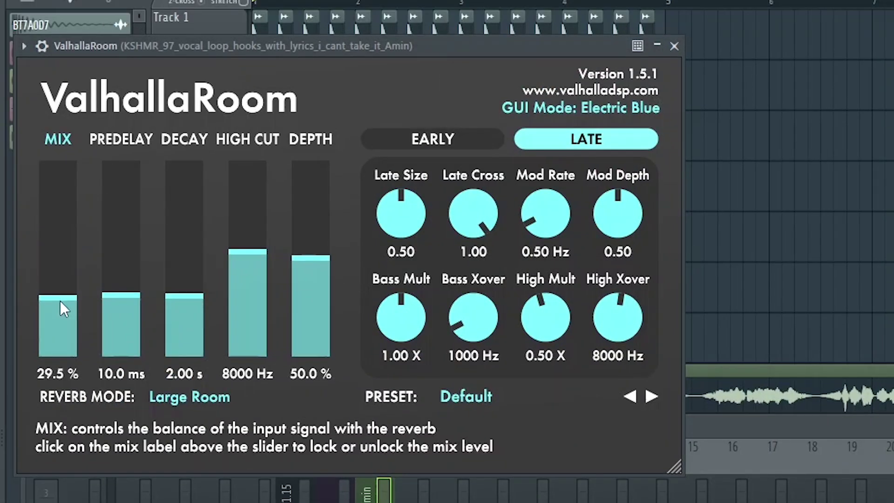
left_click_drag(60, 300, 62, 327)
left_click_drag(62, 326, 63, 325)
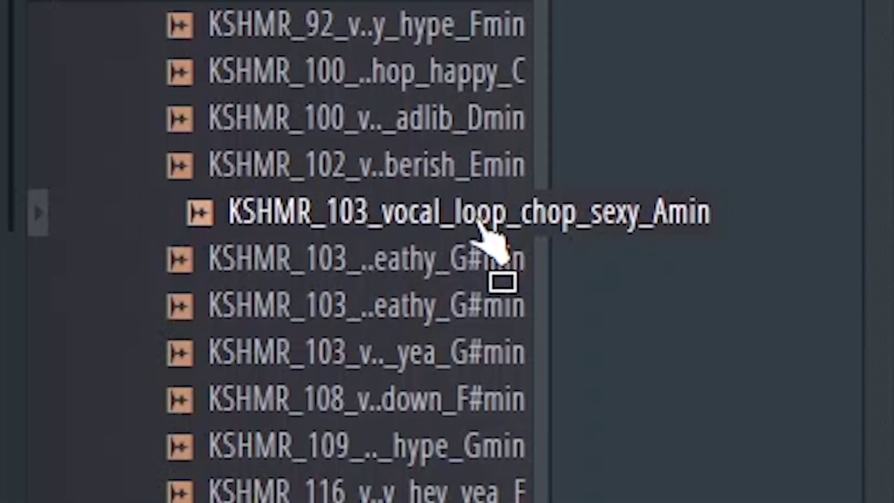
Place KSHMR_103_vocal_loop_chop_sexy_Amin at the start of Track 10 and solo that track
left_click_drag(478, 222, 78, 348)
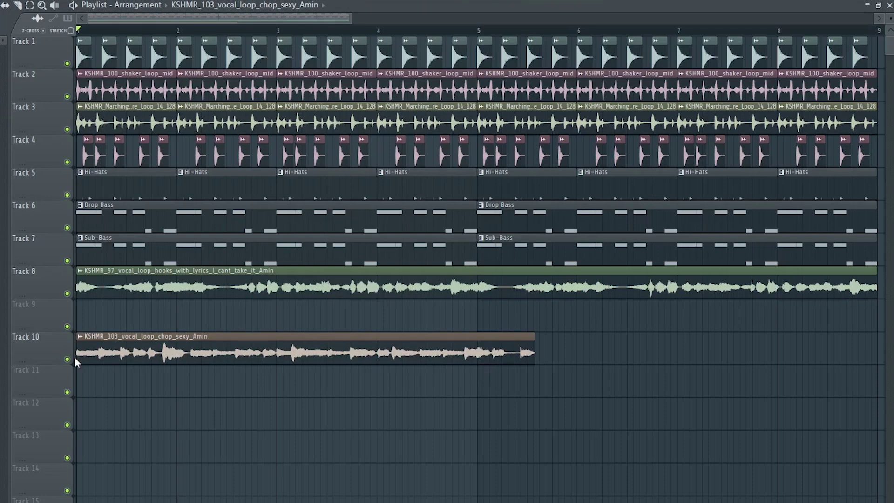
left_click(67, 359, "ctrl")
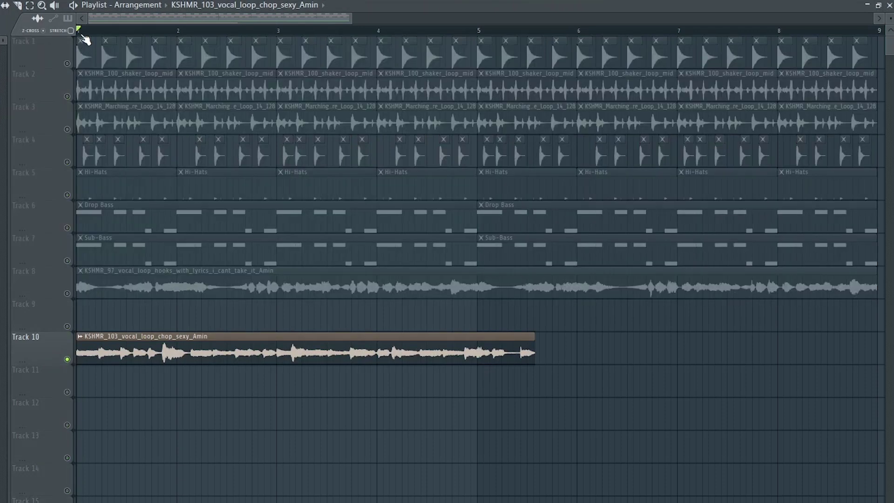
Trim the vocal chop on Track 10 to a short slice at its start and repeat it to fill bar 1
left_click_drag(535, 345, 81, 367)
scroll(106, 355, "up", 5)
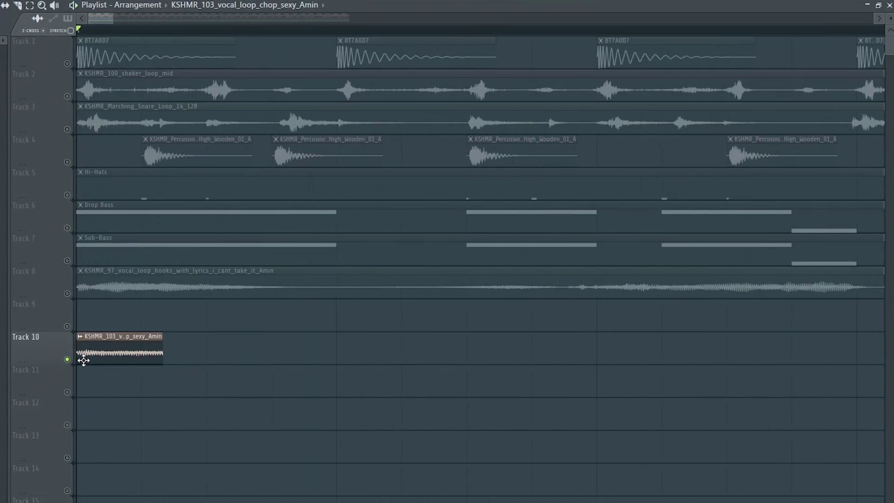
left_click(212, 353, "shift")
scroll(246, 359, "down", 5)
key("ctrl+b")
key("ctrl+b")
key("ctrl+b")
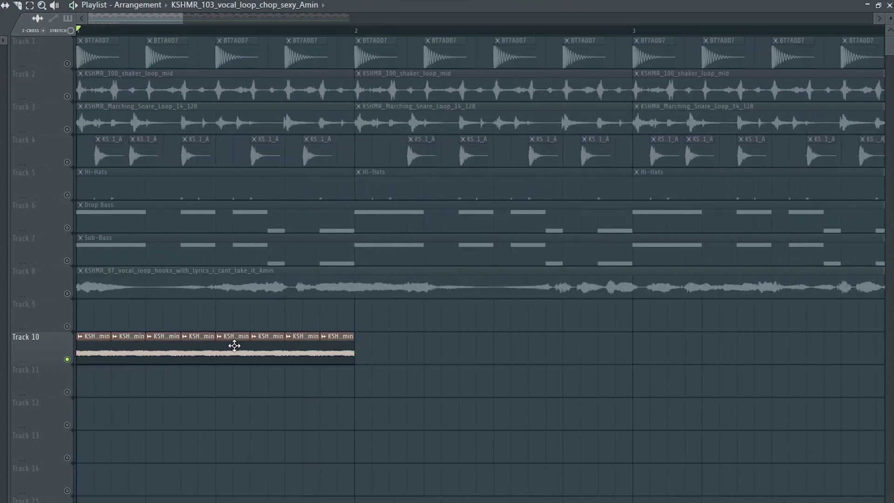
Set the time-stretching mode of KSHMR_103_vocal_loop_chop_sexy_Amin to Stretch
double_click(234, 345)
left_click(275, 187)
left_click(269, 209)
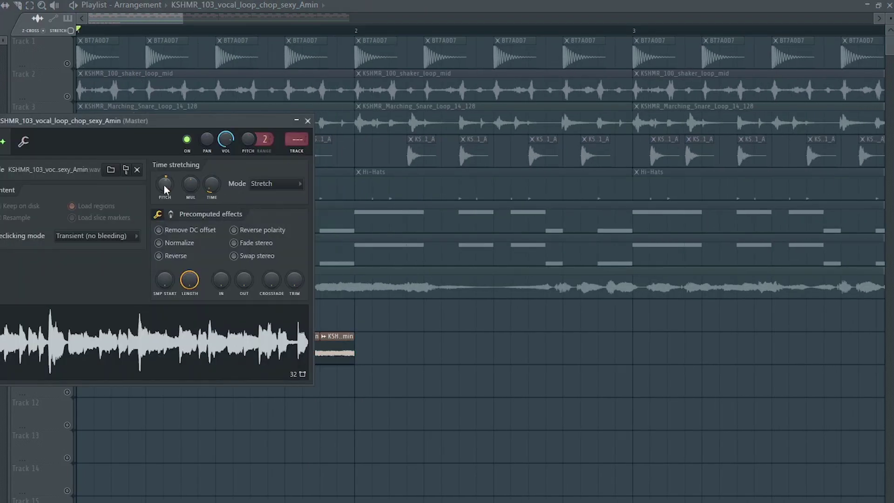
left_click(307, 121)
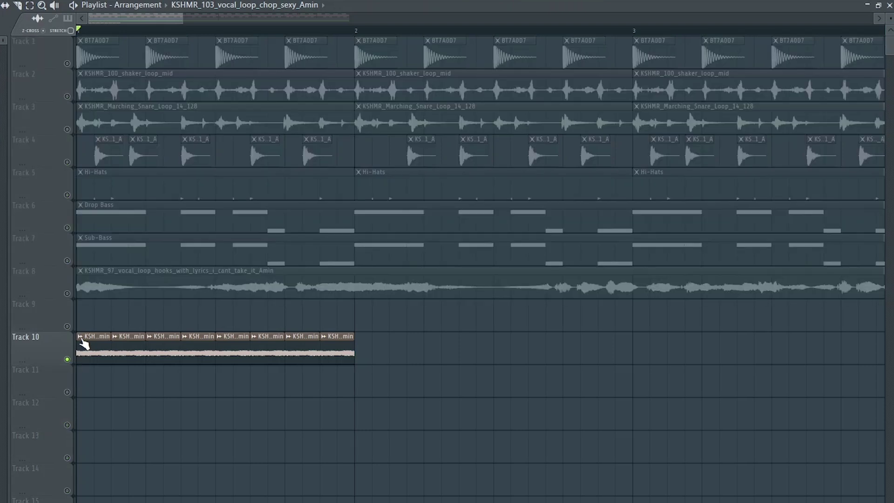
Select bar 1 of the soloed vocal chop and render it to Ambience Sample.wav
left_click_drag(352, 30, 78, 31, "ctrl")
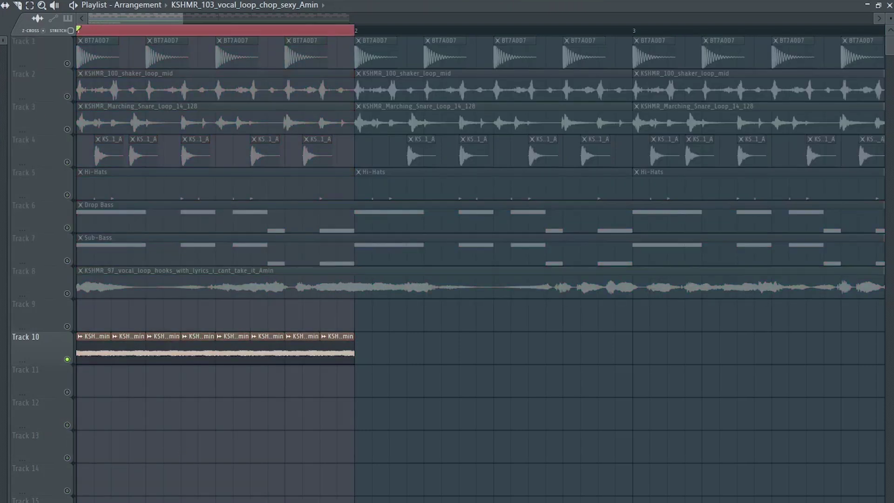
key("ctrl+r")
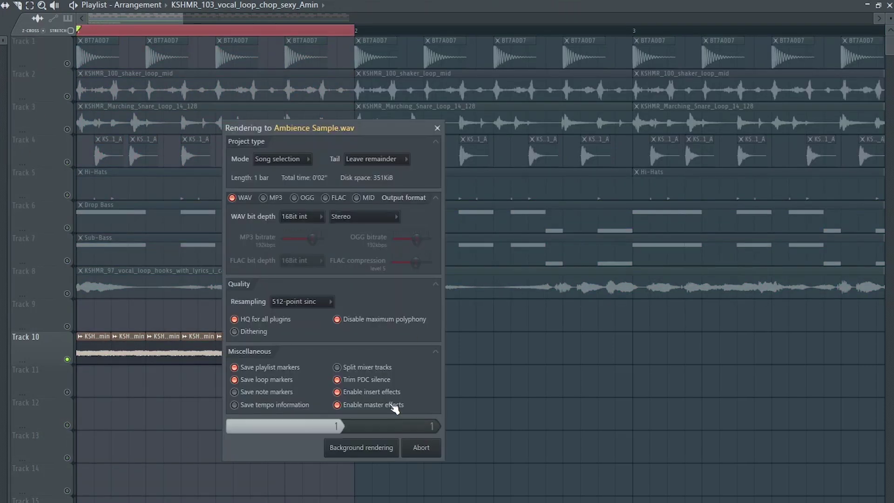
key("space")
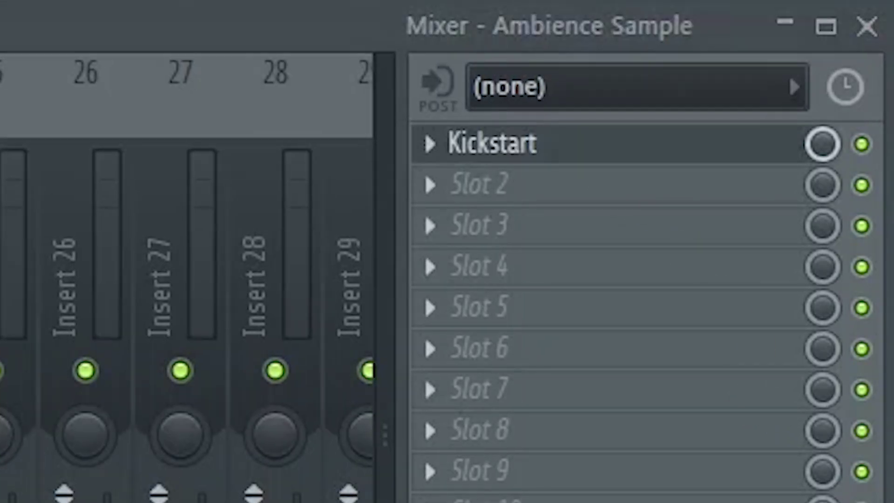
In Ambience Sample's Fruity parametric EQ 2, pull band 7 down to about -16 dB at 2754 Hz and raise band 5 slightly
left_click(425, 131)
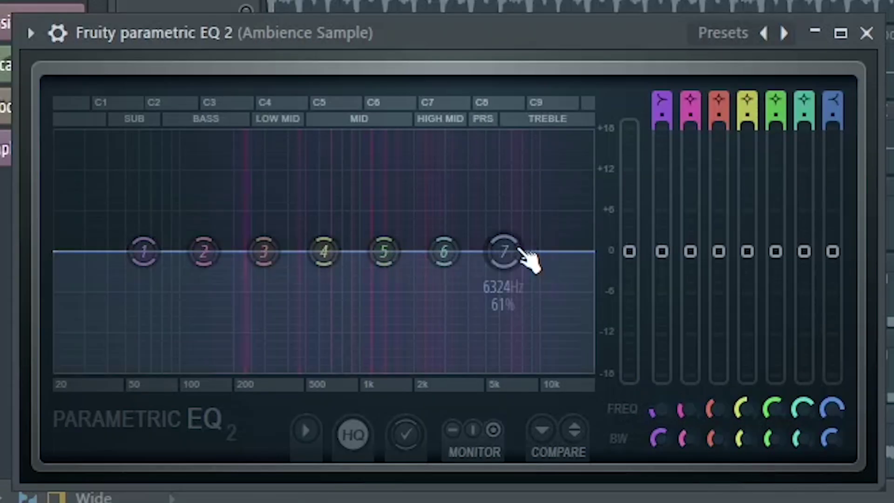
left_click_drag(506, 252, 440, 340)
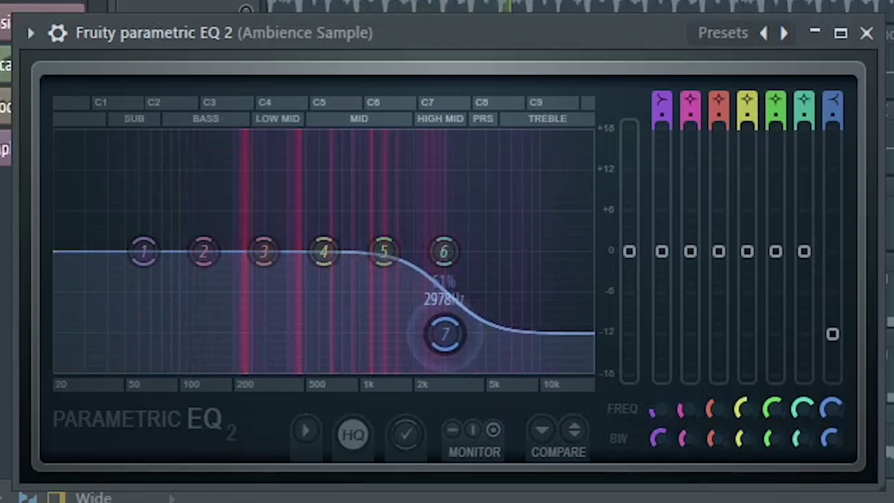
left_click_drag(384, 251, 387, 228)
left_click_drag(440, 340, 439, 360)
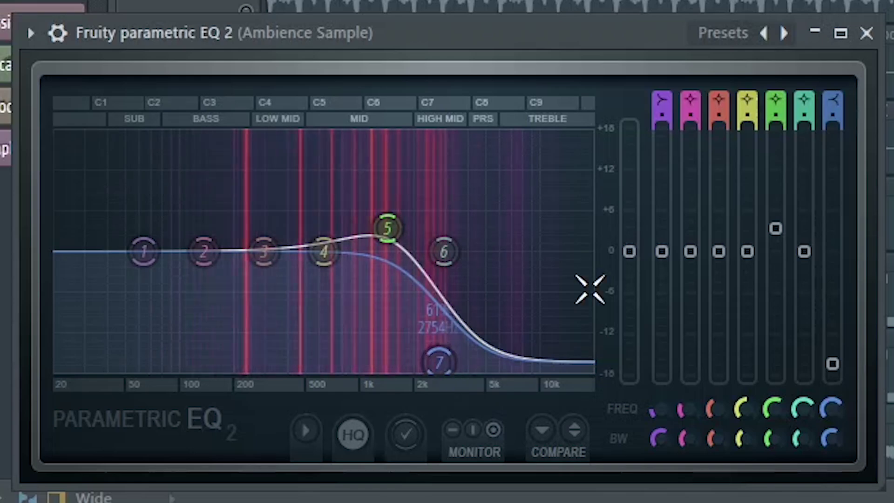
left_click(866, 33)
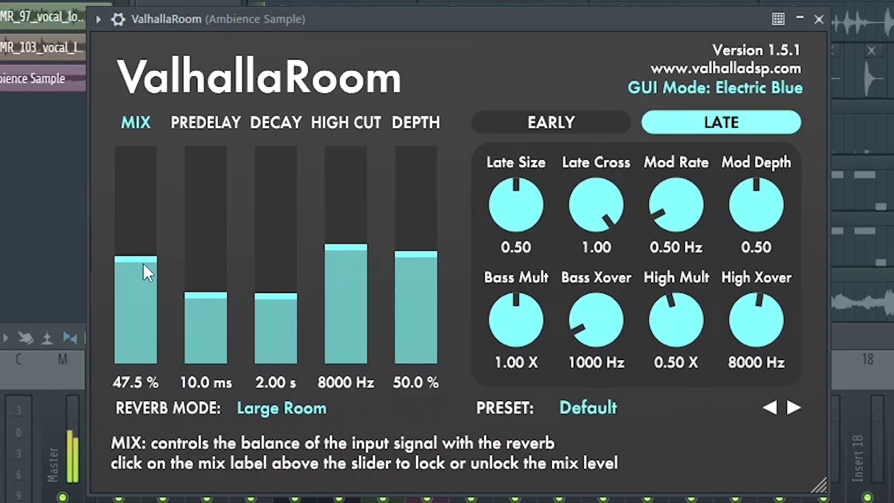
Reduce the ValhallaRoom reverb mix on the Ambience Sample mixer track
left_click_drag(143, 263, 145, 282)
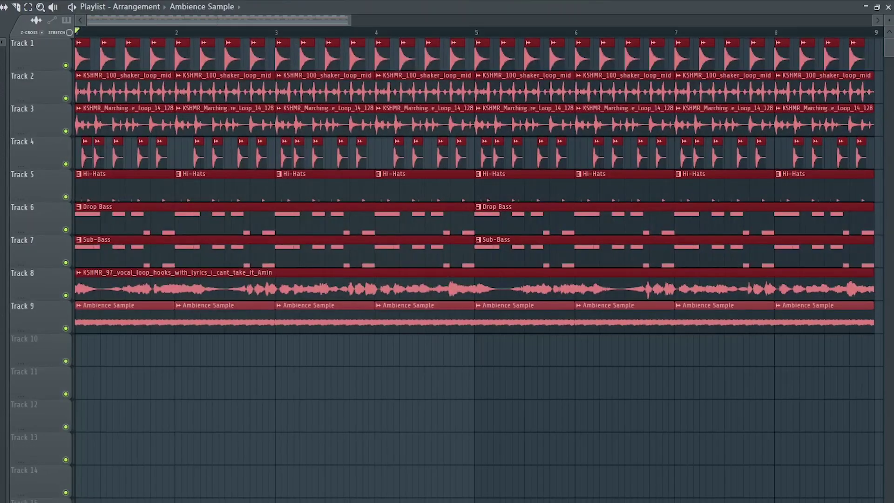
Duplicate the eight-bar arrangement into bars 9 to 16 and delete the kick, shaker and hi-hat clips from bar 8
scroll(321, 185, "down", 5)
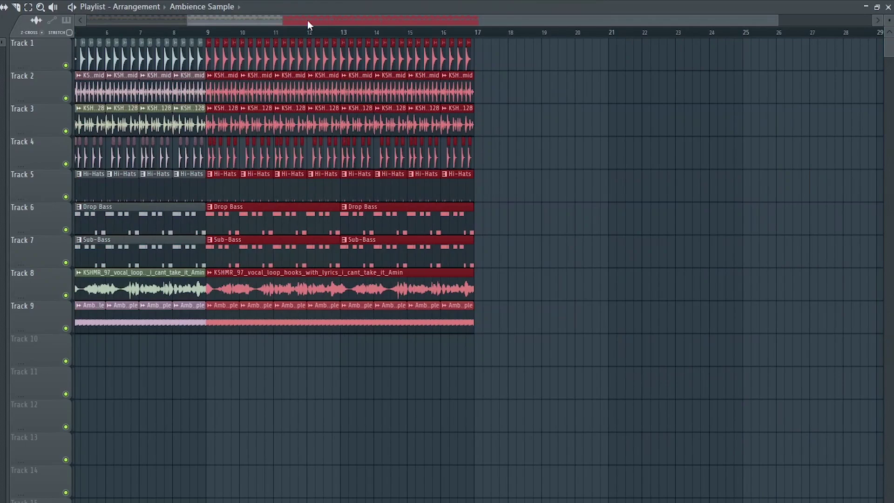
left_click_drag(301, 21, 199, 21)
left_click_drag(677, 22, 475, 70)
left_click(509, 382, "ctrl")
right_click(424, 57)
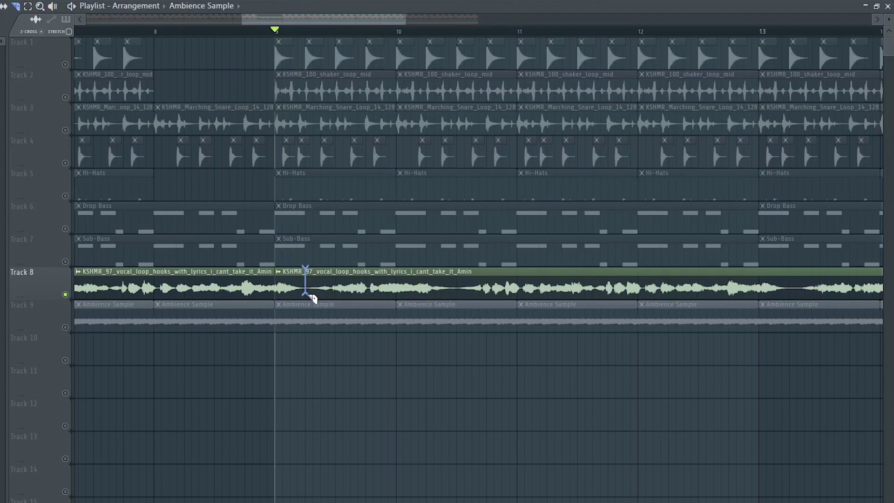
Slice the soloed vocal clip on Track 8 at beat 2 of bar 9 and play onward to locate its next cut point
left_click(336, 31)
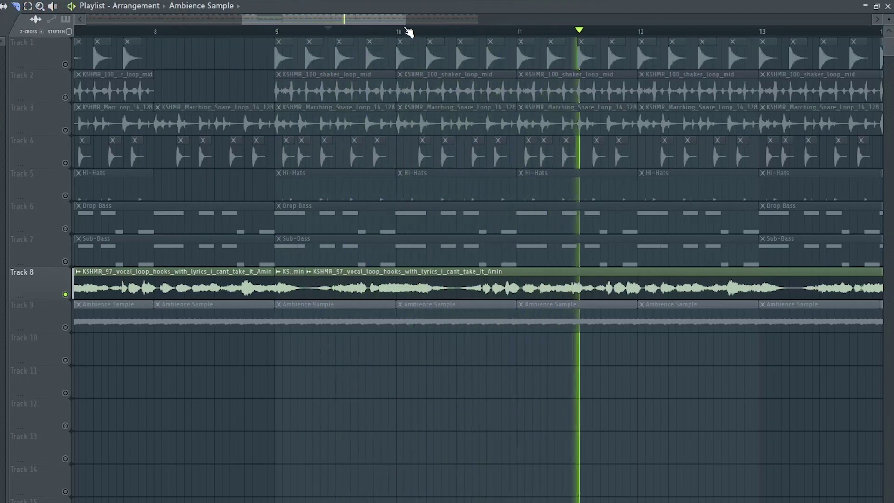
key("space")
left_click(632, 32)
key("space")
key("space")
left_click(707, 32)
key("space")
key("space")
Slice the Track 8 vocal again in the second half of bar 12 and delete the section between the two cuts
scroll(690, 283, "up", 4)
left_click_drag(385, 263, 388, 305)
scroll(386, 303, "down", 4)
right_click(211, 289)
scroll(502, 293, "down", 3)
left_click_drag(692, 294, 472, 307)
left_click_drag(525, 294, 259, 279)
scroll(259, 279, "up", 2)
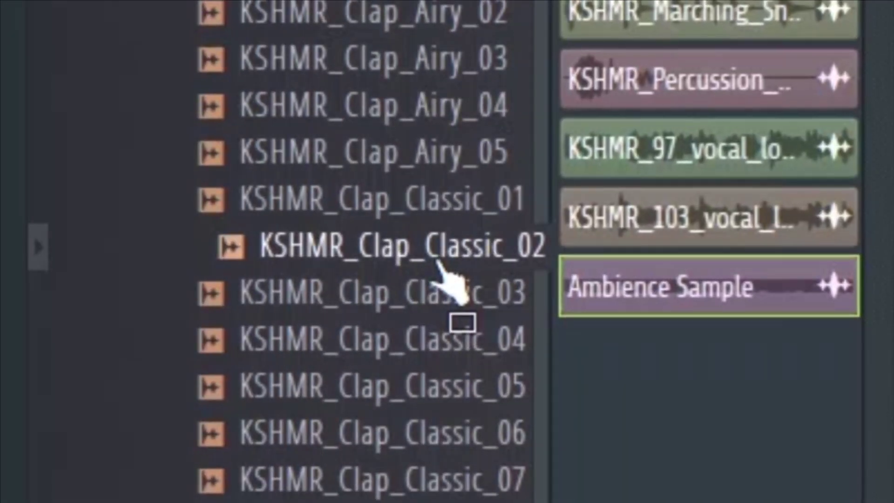
Place KSHMR_Clap_Classic_02 on Track 10 at beat 2 of bar 9 and lower its channel volume
left_click_drag(437, 262, 233, 279)
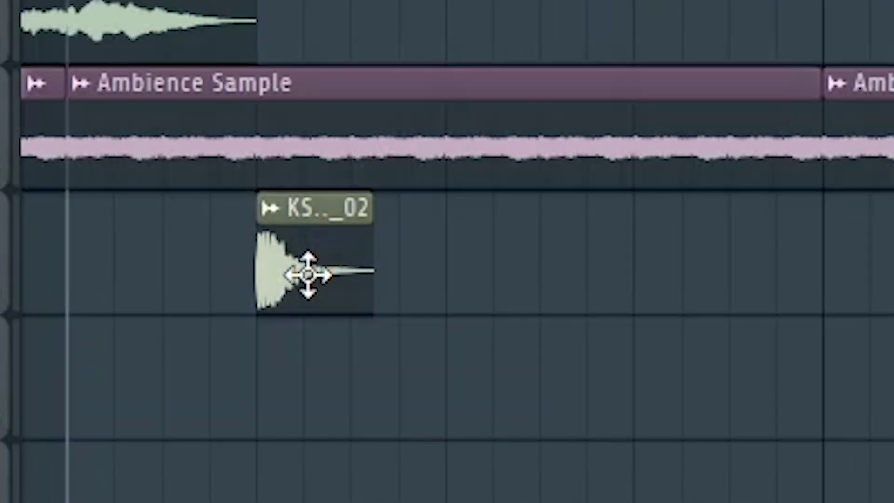
double_click(306, 275)
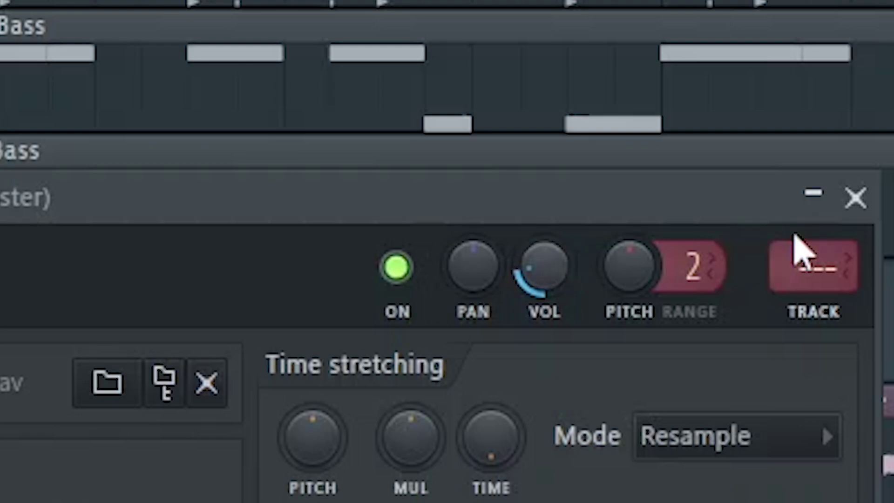
left_click(855, 197)
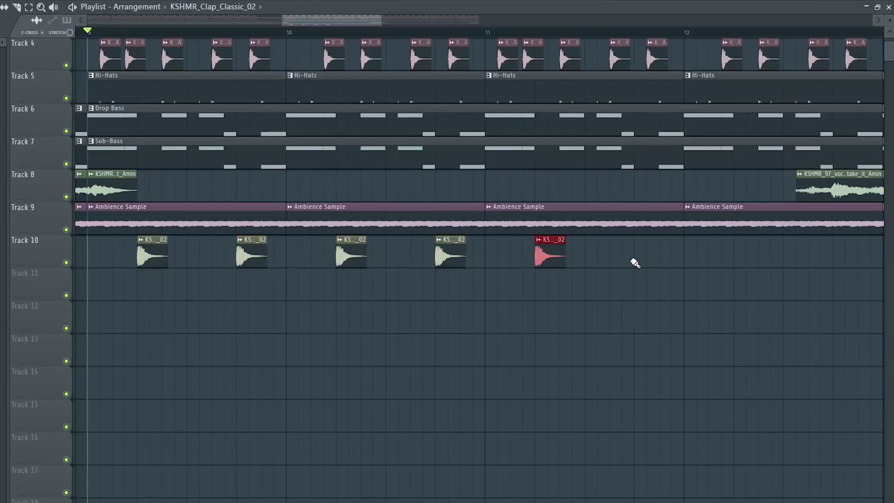
Continue the KSHMR_Clap_Classic_02 hits on Track 10 at beat 4 of bar 11 and beat 2 of bar 12
left_click(639, 261)
left_click(739, 261)
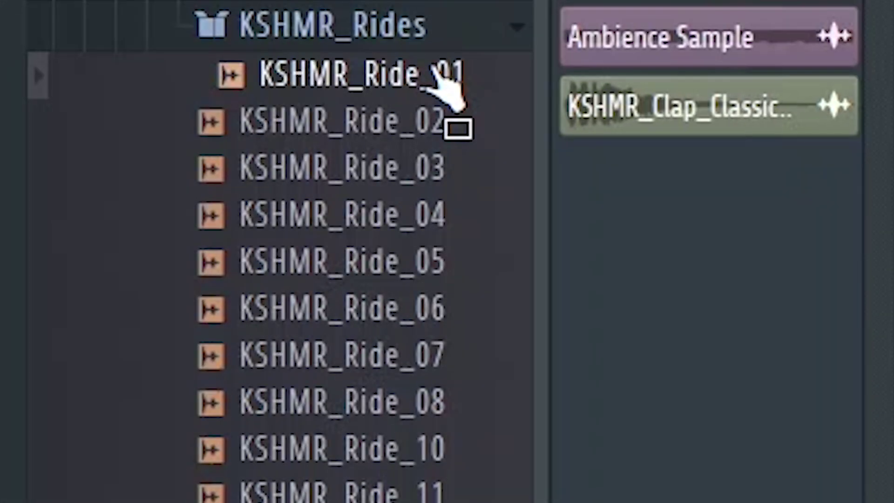
Add KSHMR_Ride_01 on Track 11 from bar 9 at a lowered volume, sliced to one beat and repeated every beat through bar 16
mouse_move(435, 68)
left_mouse_down()
mouse_move(862, 474)
mouse_move(70, 285)
left_mouse_up()
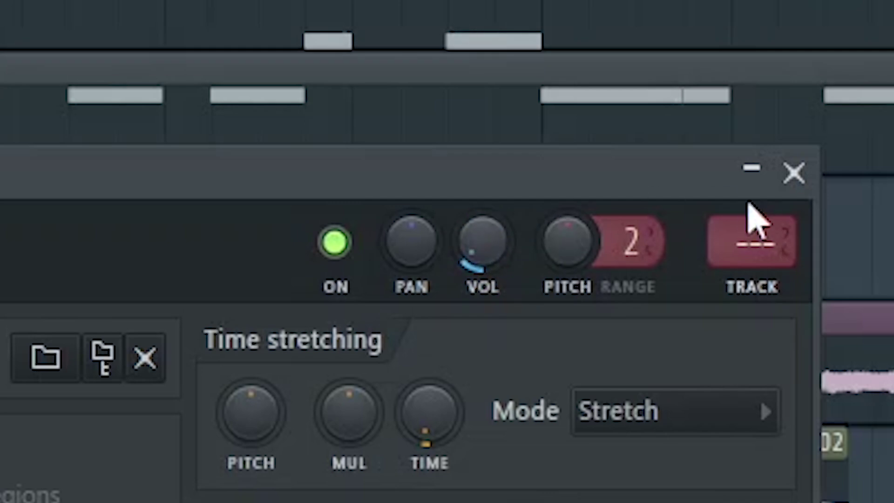
left_click(794, 173)
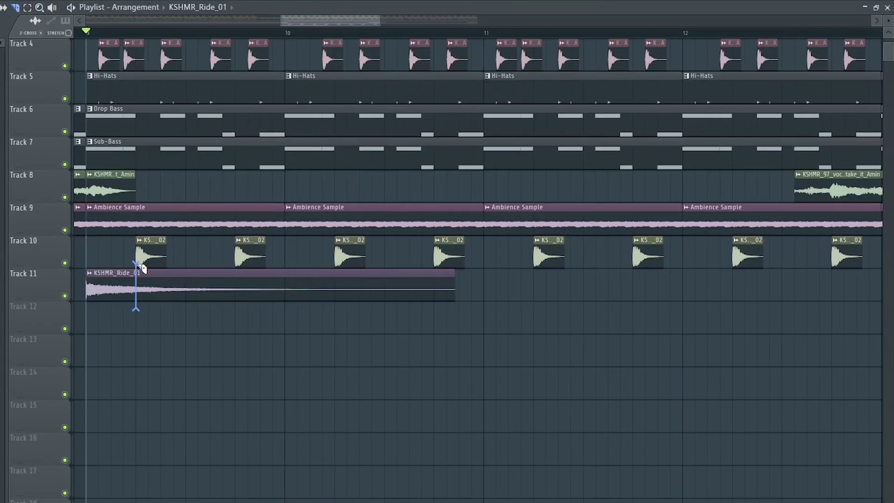
key("ctrl+b")
key("ctrl+b")
key("ctrl+b")
key("ctrl+b")
key("ctrl+b")
key("ctrl+b")
key("ctrl+b")
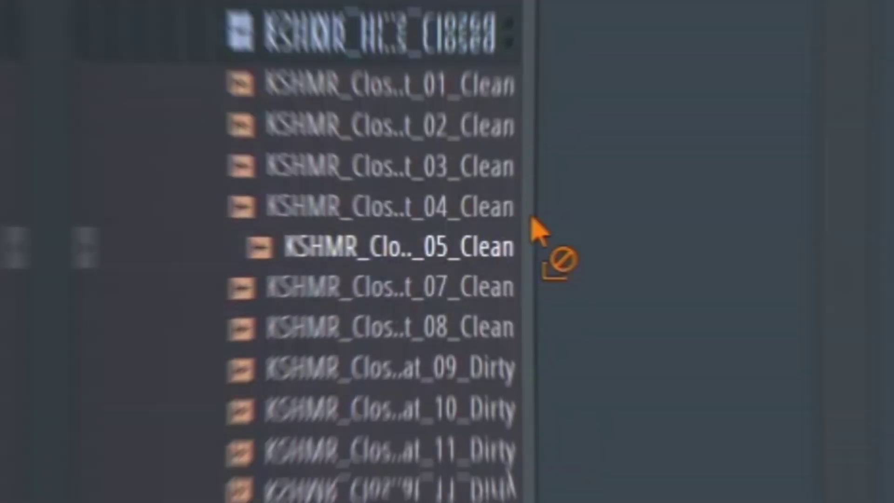
Load the KSHMR 05_Clean closed hi-hat as a new channel, fill all 64 steps and lower its channel volume
mouse_move(533, 215)
left_mouse_down()
mouse_move(459, 196)
mouse_move(463, 215)
left_mouse_up()
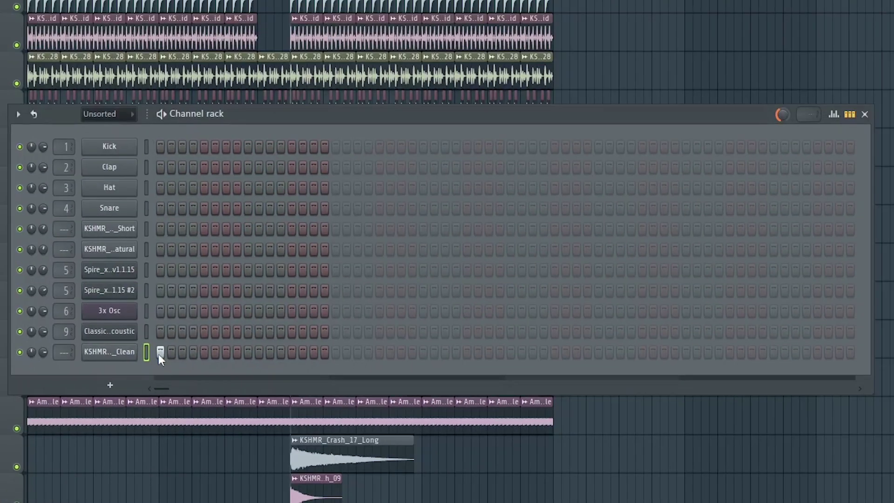
left_click_drag(159, 354, 827, 363)
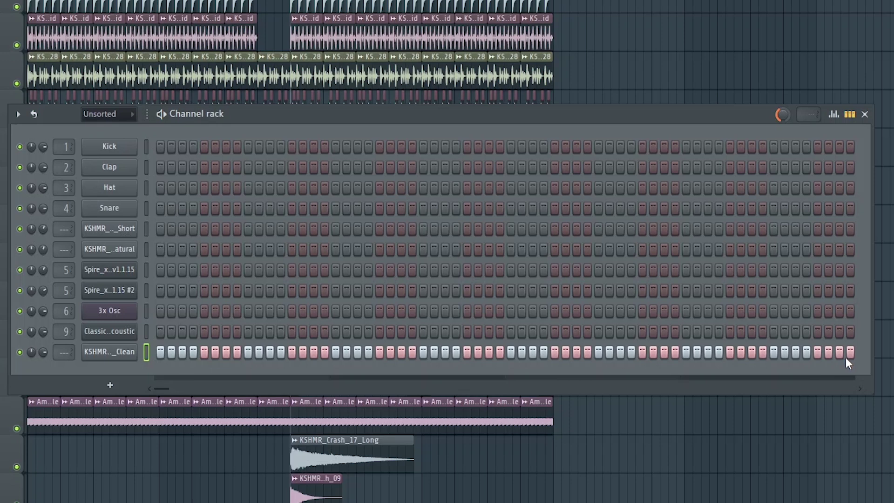
key("space")
left_click_drag(42, 354, 44, 365)
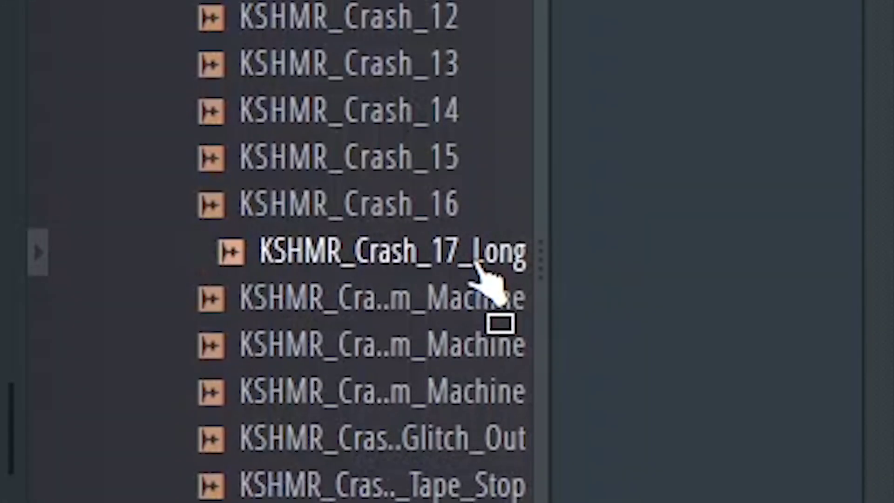
Place KSHMR_Crash_17_Long at bar 9 on the track below the ambience sample and open its channel settings
left_click_drag(484, 269, 81, 326)
left_click_drag(189, 366, 188, 274)
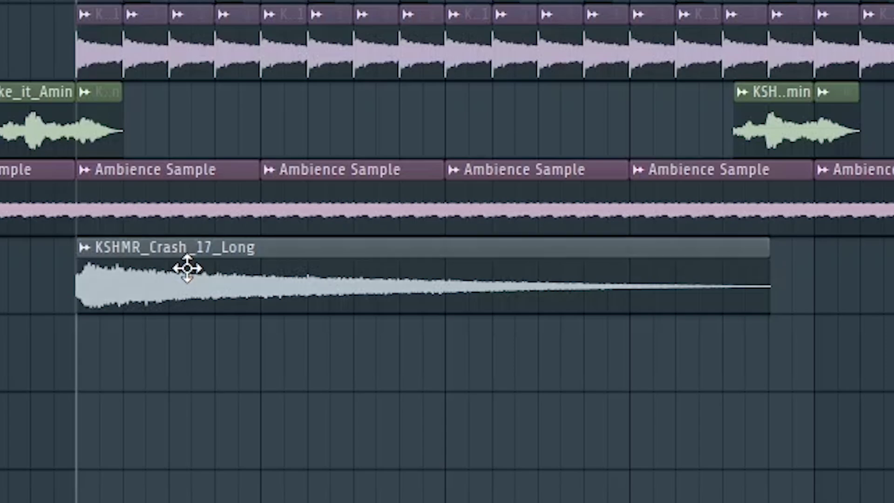
double_click(186, 267)
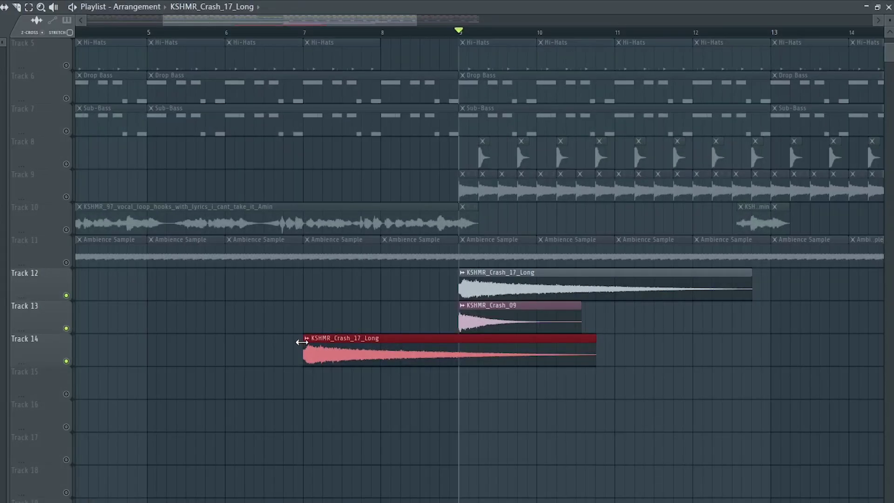
Make the KSHMR_Crash_17_Long clip on Track 14 unique and reverse its sample
left_click(307, 339)
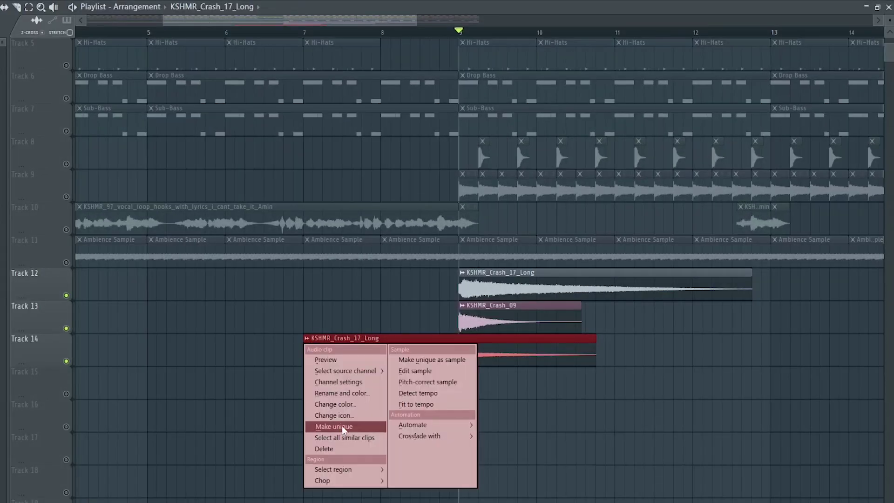
left_click(341, 427)
left_click(144, 228)
left_click(275, 93)
Align the reversed crash on Track 14 so it ends at bar 9 and play the transition from bar 8
left_click_drag(496, 360, 389, 360)
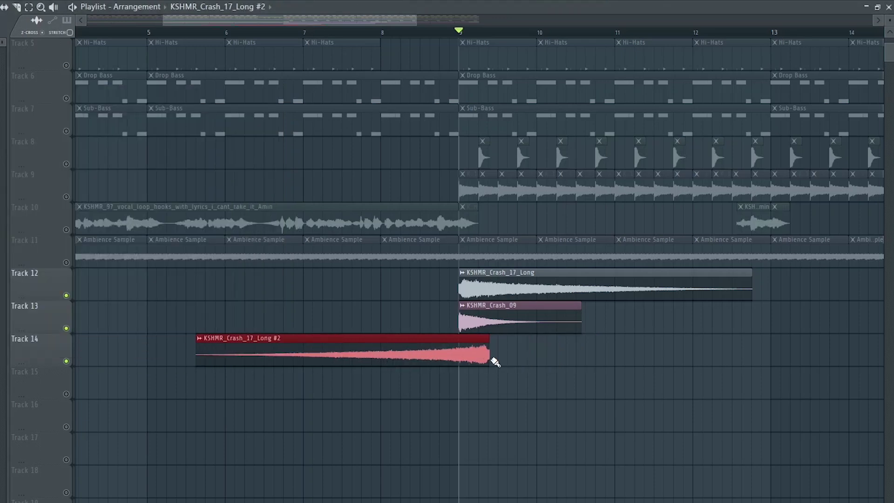
left_click(469, 403, "ctrl")
scroll(465, 399, "up", 8)
left_click_drag(394, 359, 401, 359)
scroll(401, 360, "down", 8)
scroll(194, 184, "up", 3)
left_click(344, 33)
key("space")
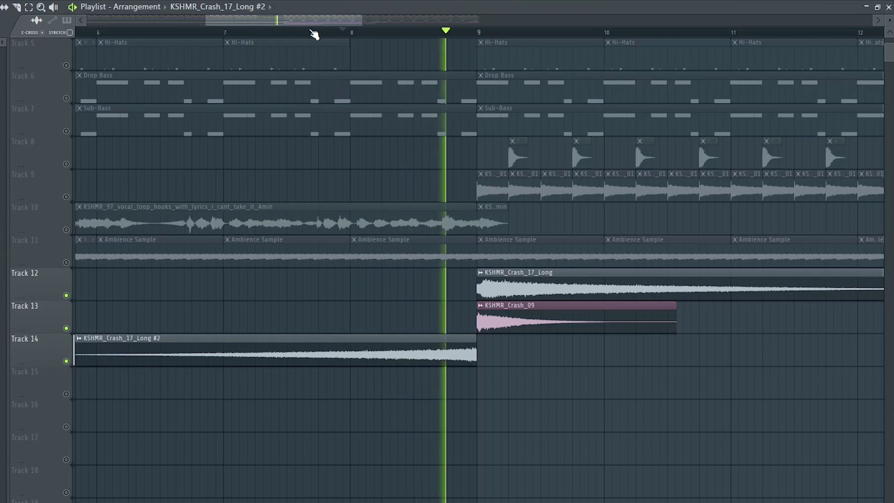
key("space")
Place KSHMR_Tambourine_Transition_05 on Track 15 and shift it so its loudest peak lands on bar 9
left_click_drag(313, 21, 328, 22)
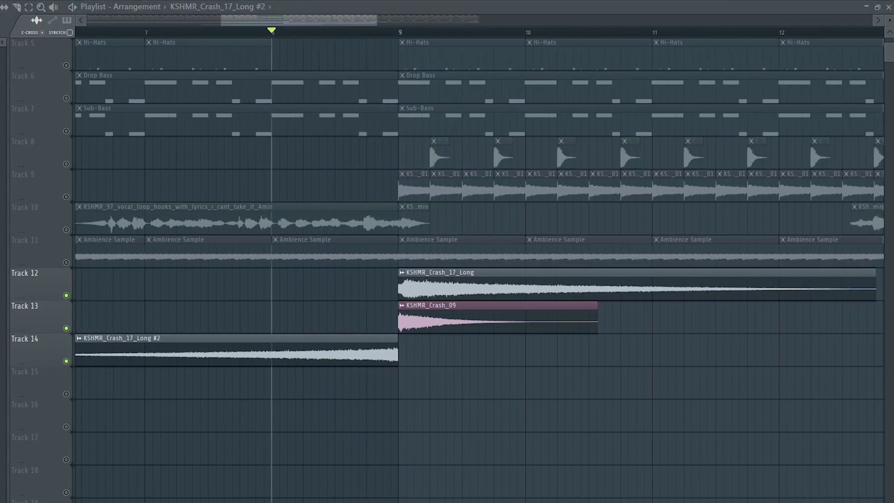
left_click_drag(1, 395, 413, 394)
scroll(419, 393, "up", 4)
left_click(69, 395)
scroll(73, 396, "down", 3)
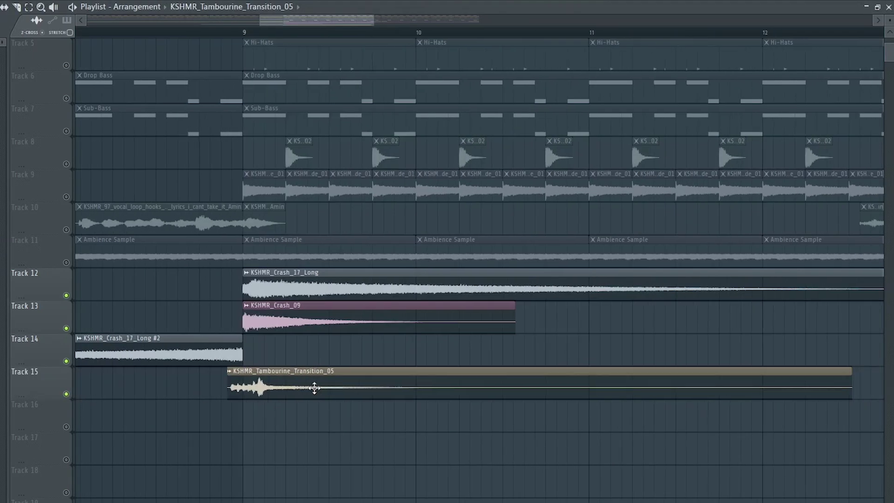
left_click_drag(336, 391, 302, 390)
scroll(245, 388, "up", 3)
double_click(273, 386)
left_click(292, 107)
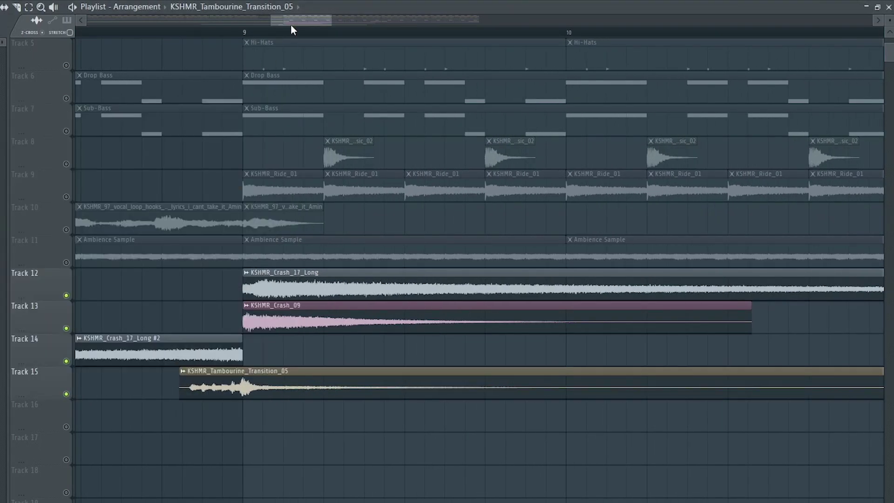
Play the soloed crash and tambourine transition clips from bar 8
scroll(300, 31, "down", 4)
left_click_drag(304, 31, 330, 32)
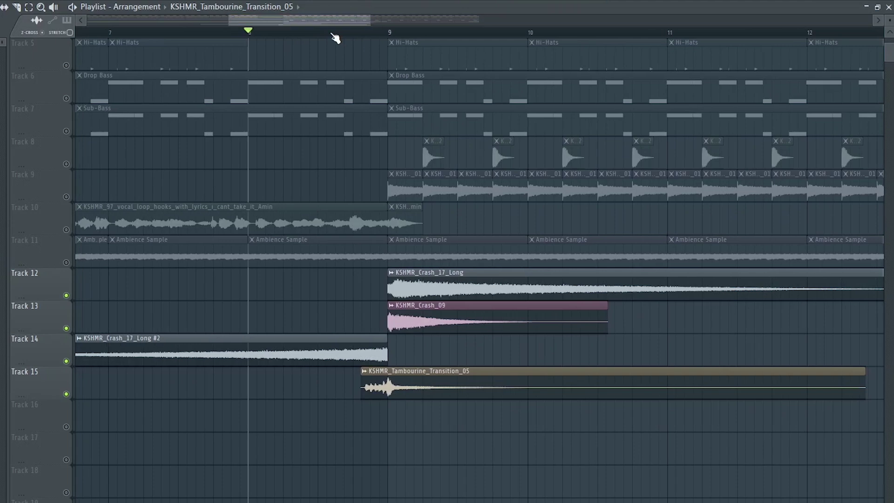
scroll(314, 178, "down", 1)
key("space")
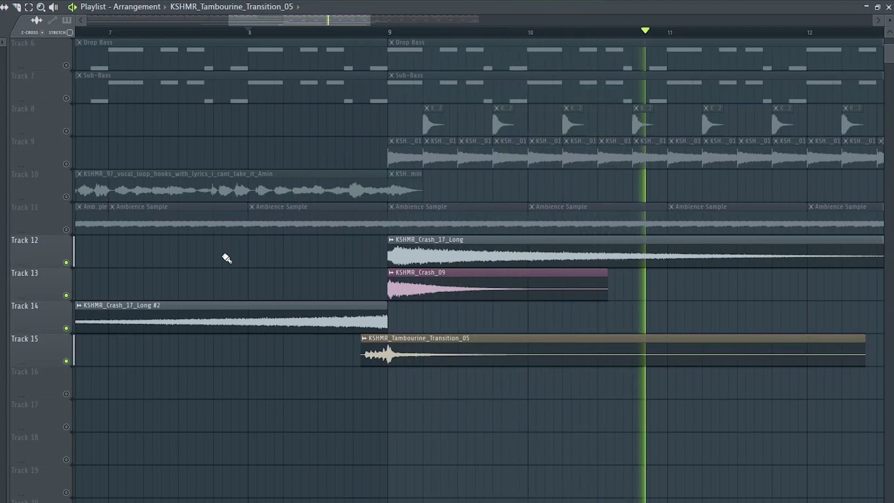
Load the Classical Acoustic DirectWave guitar as an instrument and audition a note
left_click_drag(279, 92, 509, 216)
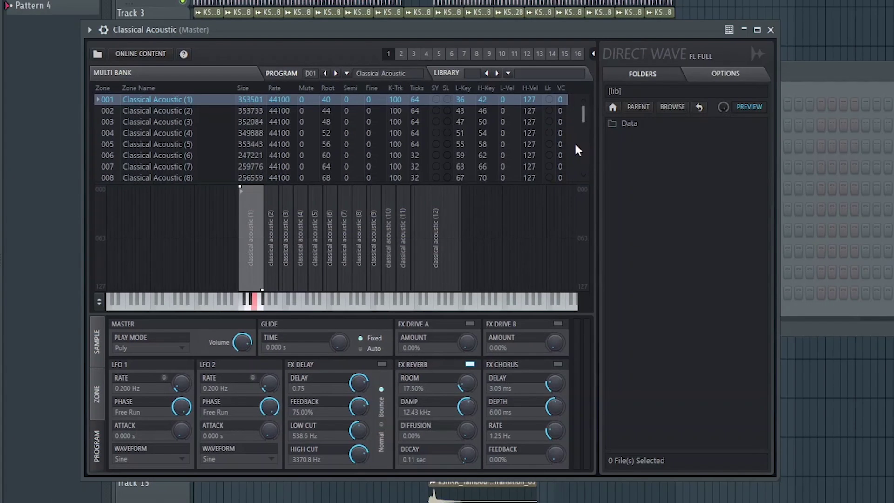
key("c")
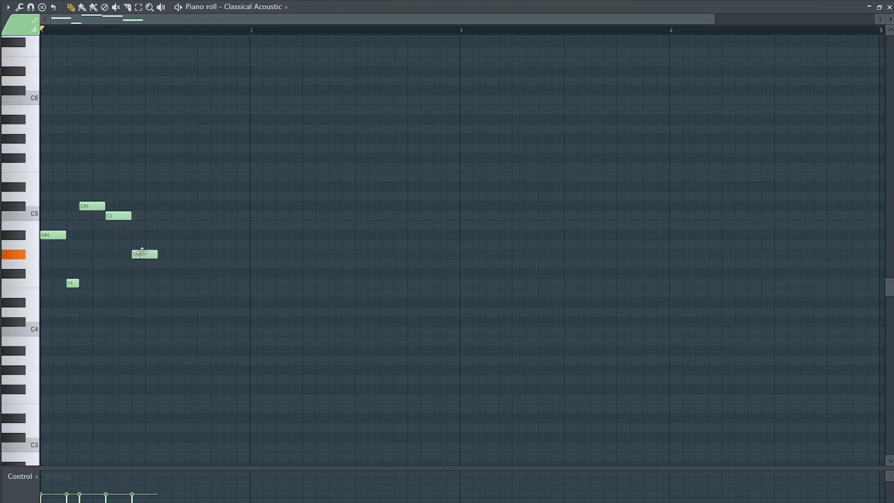
Draw the guitar melody A#4, F4, C#5, C5, G#4, C5, A#4 from bar 1, and repeat its opening from bar 3 with a closing A#4
key("space")
key("space")
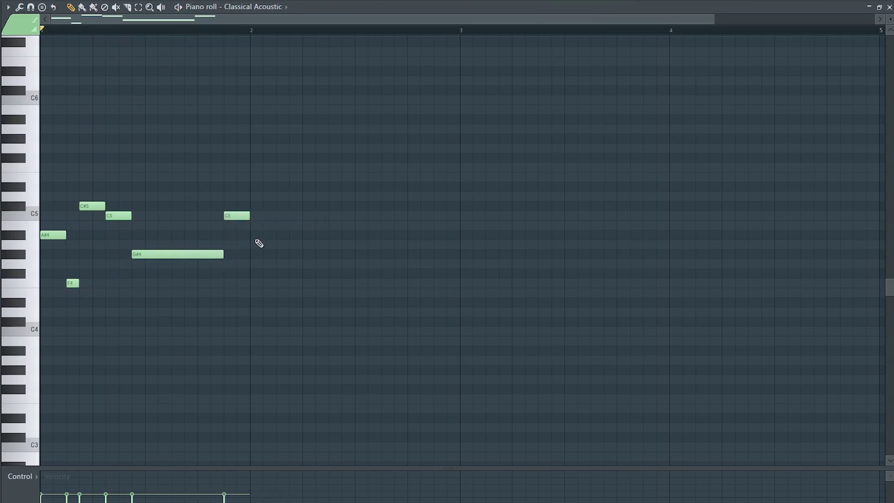
key("space")
key("space")
key("space")
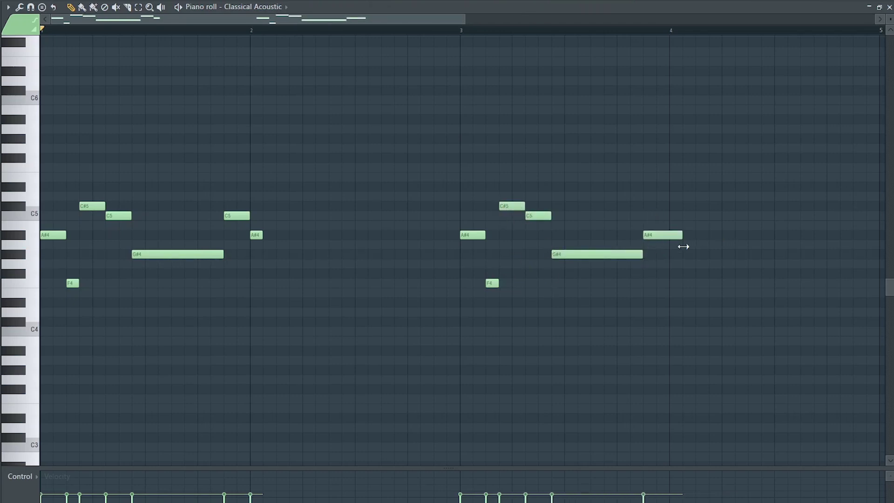
key("space")
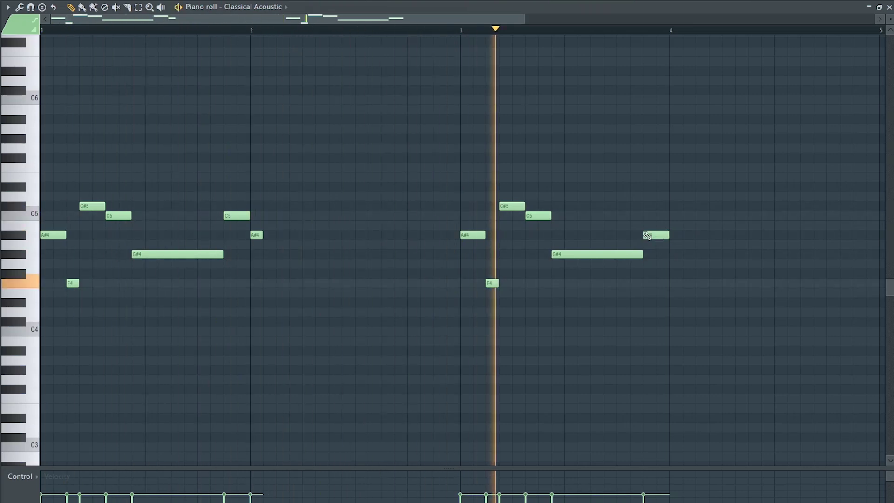
Complete bar 4 of the guitar melody with short C#5, C5 and A#4 notes plus a final lower note, and play it back
key("space")
left_click(462, 31)
key("space")
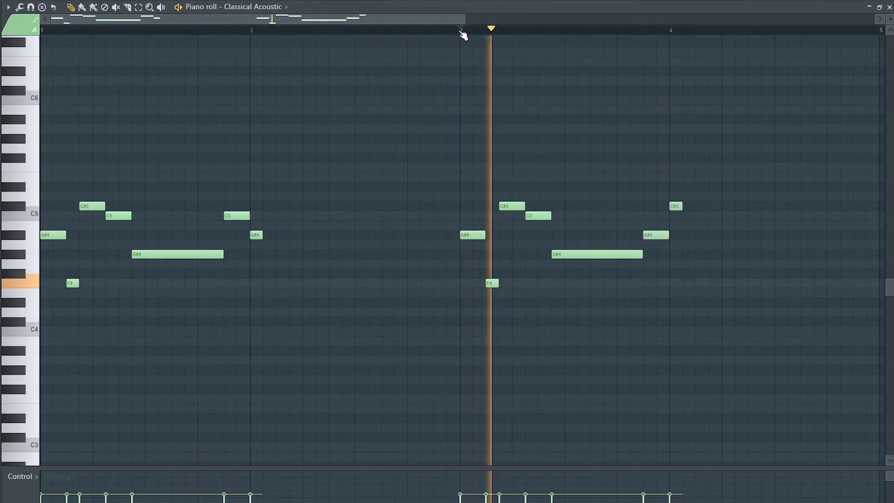
key("space")
left_click(778, 235)
key("space")
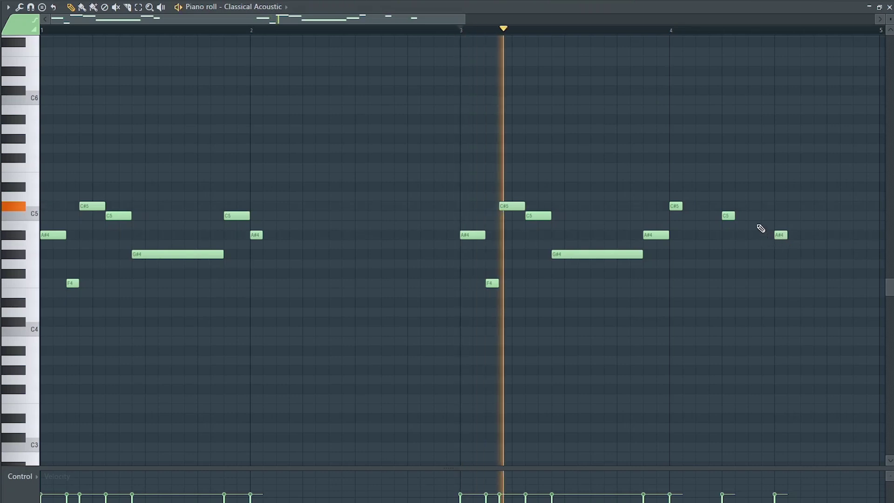
left_click(858, 265)
left_click_drag(859, 268, 864, 252)
key("space")
key("space")
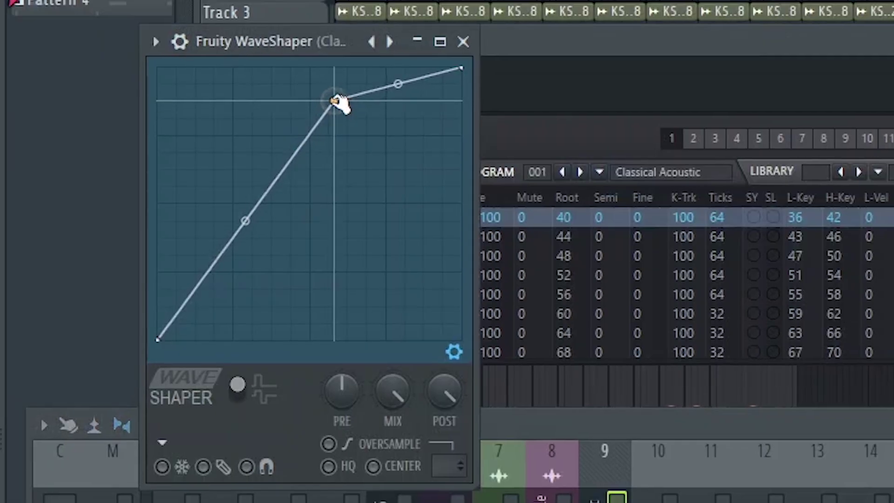
Raise the guitar's Fruity WaveShaper curve slightly and lower the feedback and input of its Fruity Delay
left_click_drag(339, 103, 325, 99)
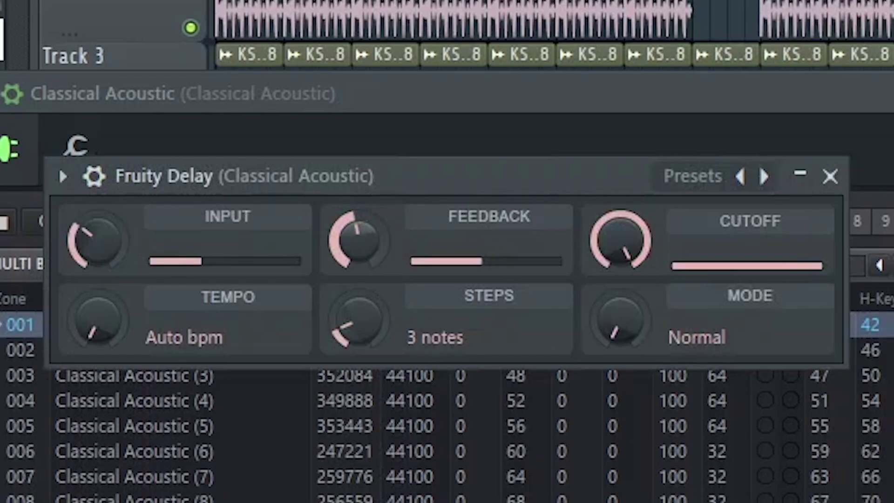
left_click_drag(358, 228, 358, 234)
left_click_drag(105, 242, 105, 266)
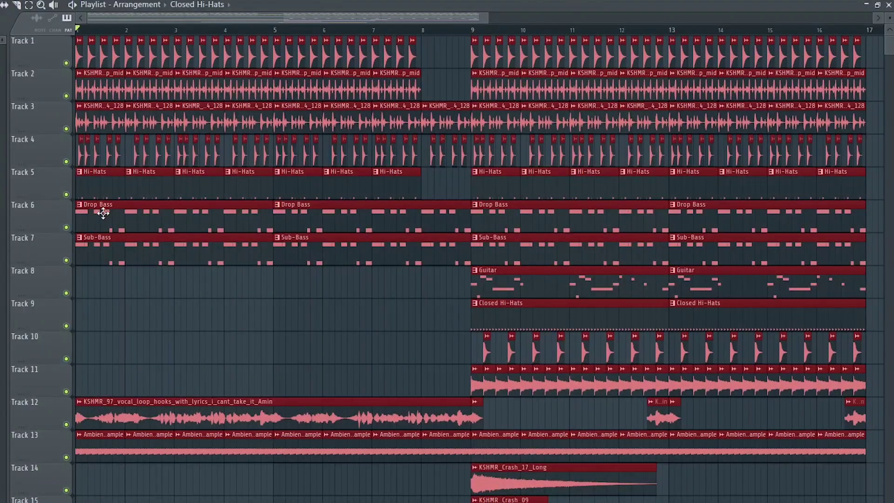
Move the whole sixteen-bar arrangement to start at bar 25 and deselect the clips
left_click_drag(102, 213, 883, 247)
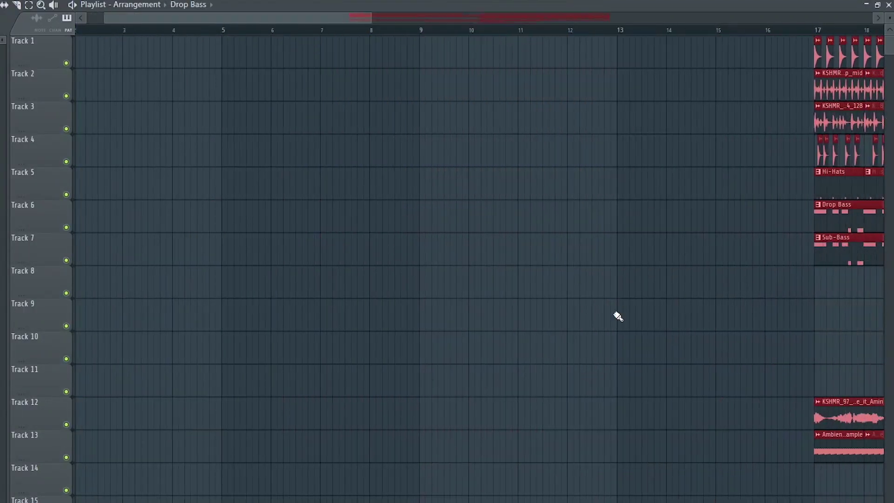
scroll(457, 266, "down", 3)
left_click_drag(600, 253, 837, 248)
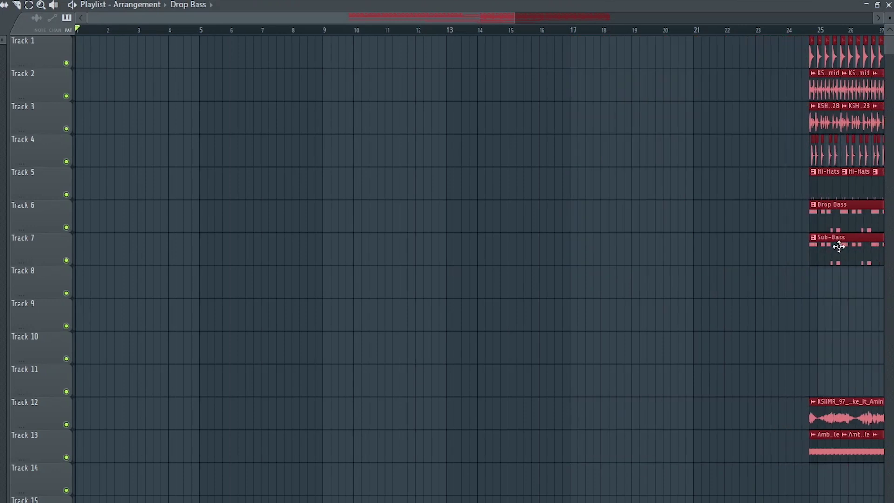
key("ctrl+d")
Copy eight bars of the kick, shaker and marching percussion clips on Tracks 1 to 3 to bars 1 to 8
left_click_drag(455, 18, 653, 71)
scroll(657, 72, "down", 1)
left_click_drag(748, 51, 596, 114)
key("ctrl+b")
left_click_drag(733, 120, 157, 35)
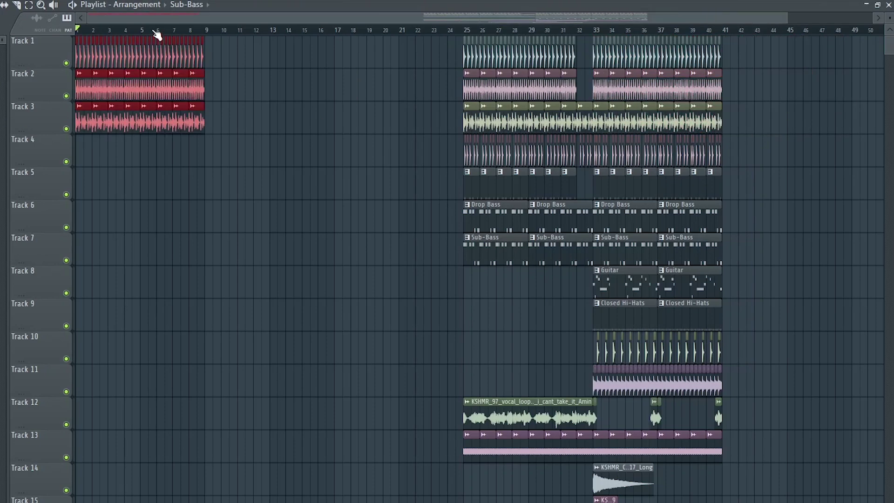
Copy the eight-bar vocal loop clip to Track 9 at bar 1 and deselect it
left_click_drag(785, 19, 431, 108)
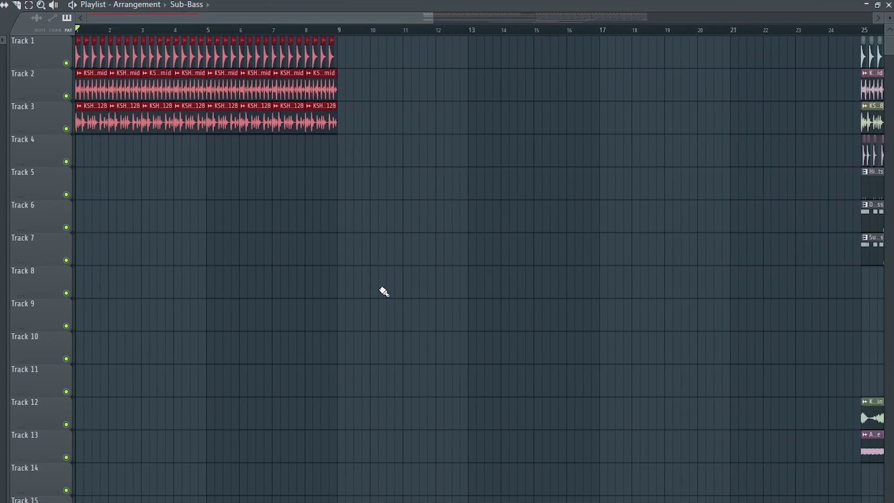
left_click_drag(384, 290, 47, 326)
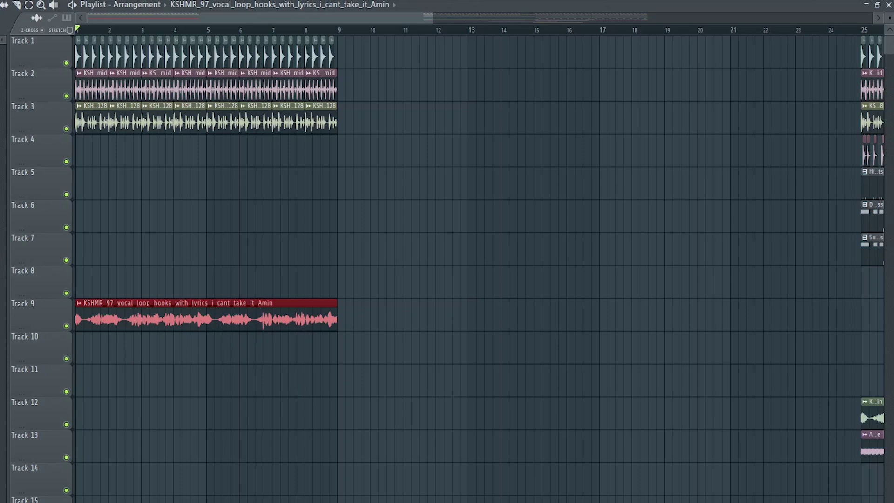
scroll(52, 282, "up", 4)
left_click_drag(224, 20, 199, 28)
left_click(166, 359, "ctrl")
Slice the soloed Track 9 vocal at beat 2 of bar 1 and beat 3 of bar 2, and delete the section between
scroll(166, 359, "down", 1)
scroll(165, 358, "down", 1)
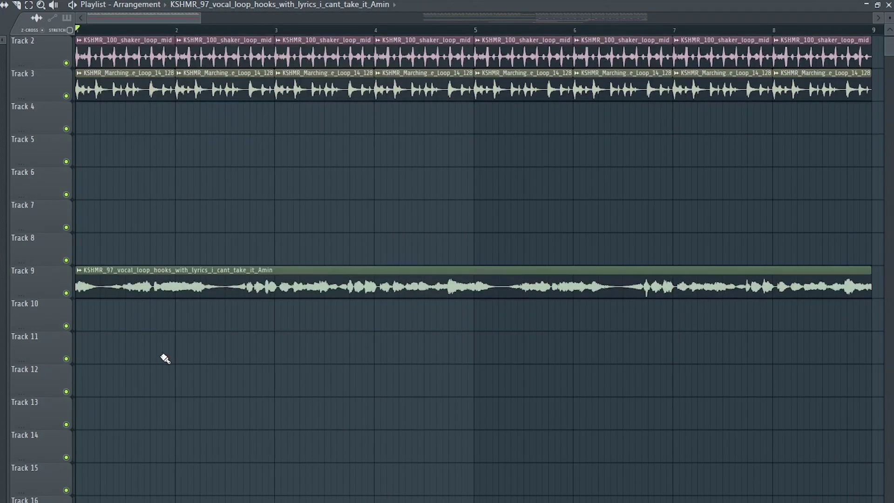
key("space")
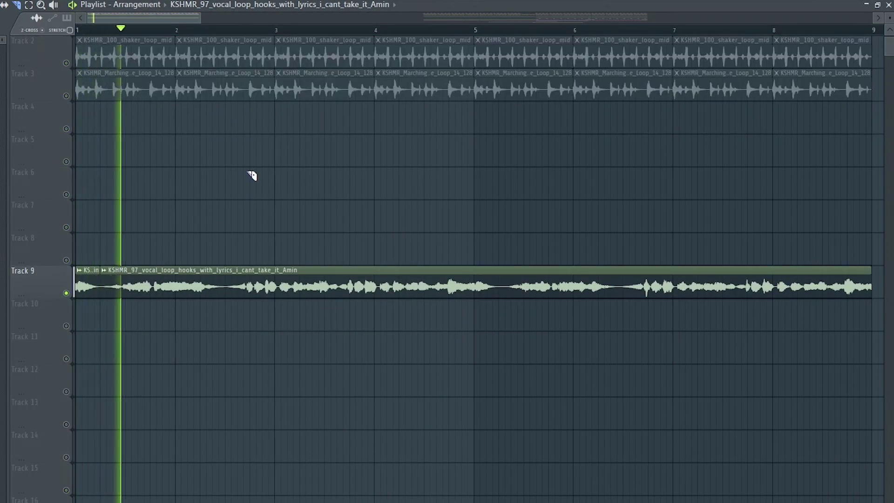
left_click_drag(226, 301, 226, 265)
key("space")
right_click(157, 278)
Play the Track 9 vocal from late in bar 2 and slice it in the second half of bar 3
left_click(256, 32)
key("space")
key("space")
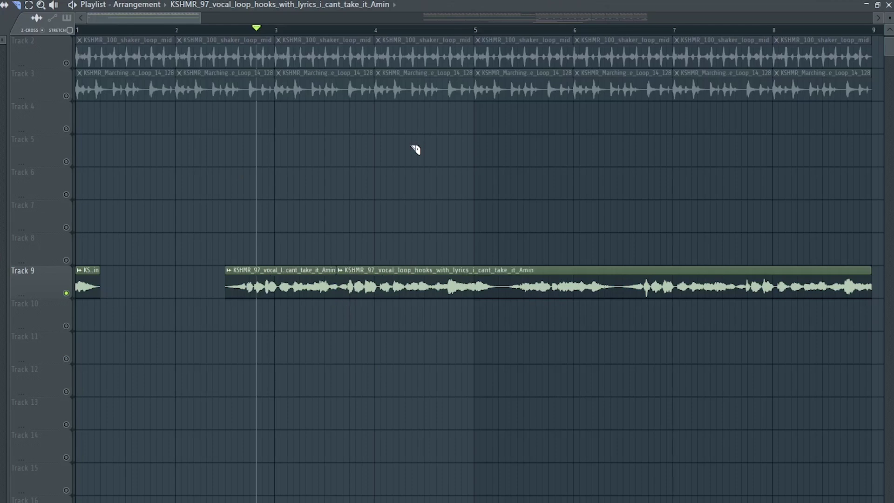
Slice the Track 9 vocal in the middle of bar 4 and delete the section between that cut and the bar 3 cut
scroll(432, 238, "up", 5)
left_click_drag(383, 302, 382, 265)
scroll(380, 263, "down", 5)
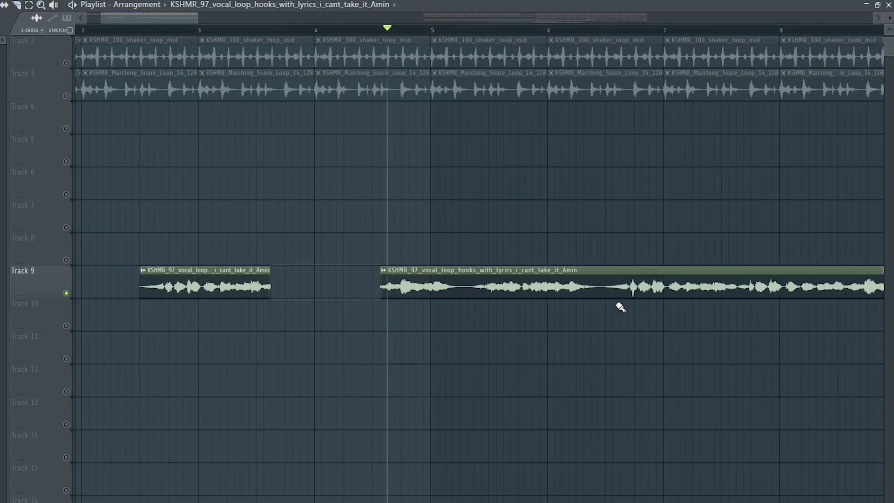
scroll(480, 265, "down", 3)
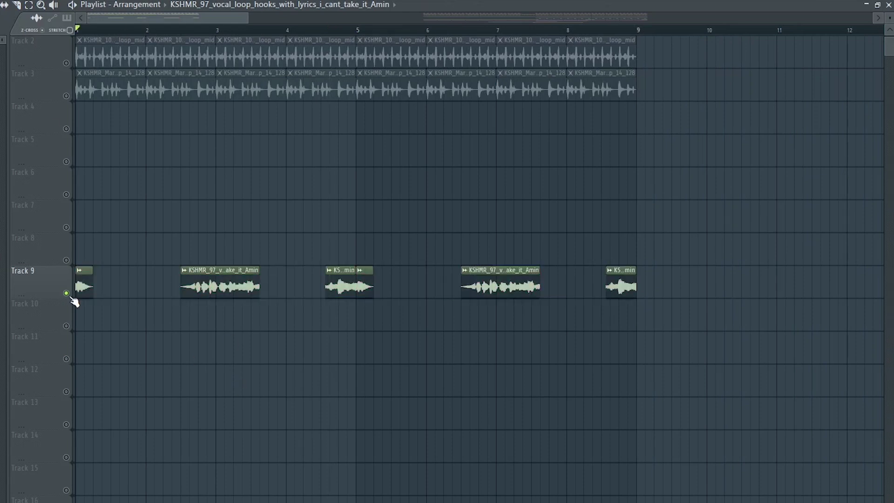
Unsolo Track 9 and play the intro drums together with the chopped vocals
right_click(67, 293)
scroll(73, 296, "up", 1)
key("space")
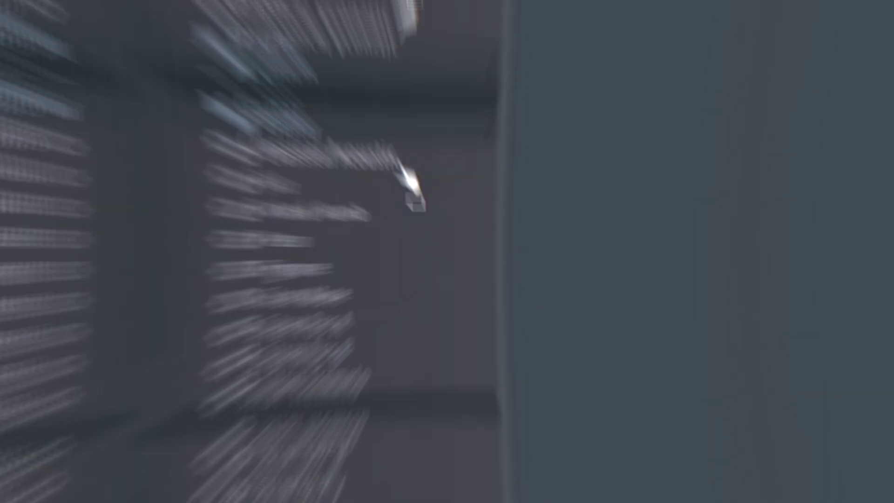
Add a Classical Acoustic instrument and write a sparse A#4, G#4, A#4, C#5, C5, A#4, F5 melody across bars 1 to 4
left_click_drag(400, 163, 489, 196)
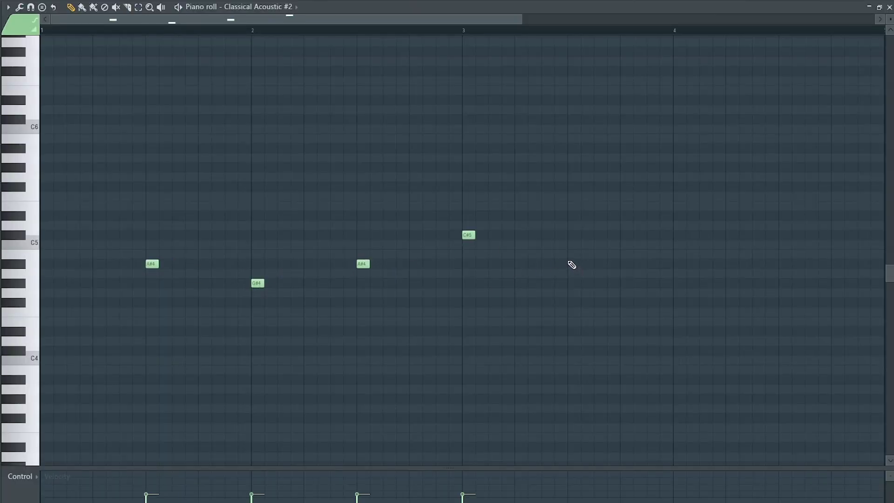
key("space")
key("space")
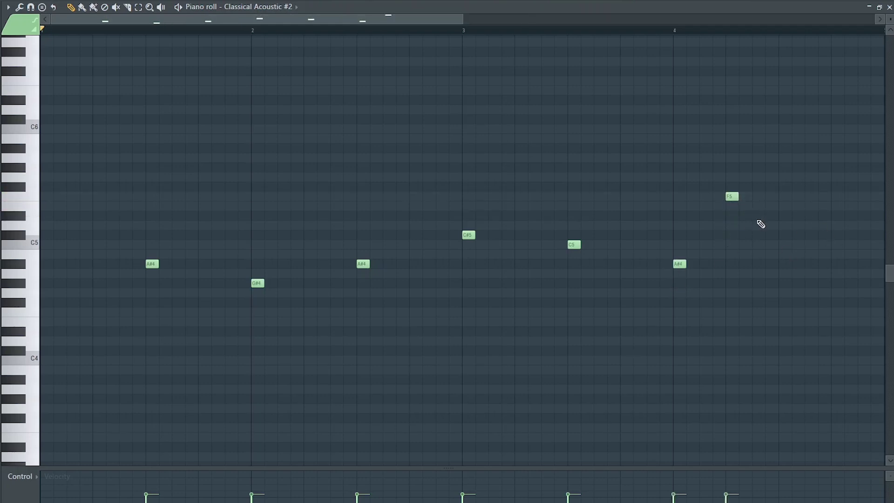
Finish the bar 4 melody after F5 with C#5, C5, C#5 and A#4, shifting the final A#4 one step later and playing it back
key("space")
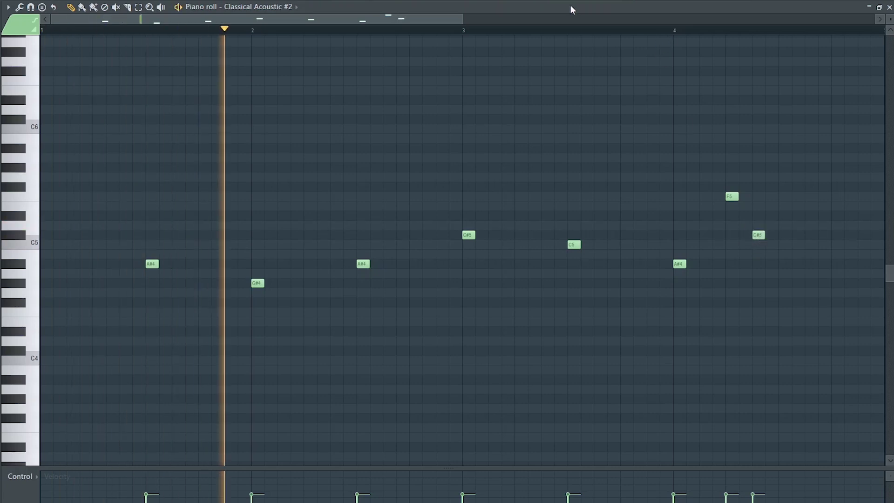
key("space")
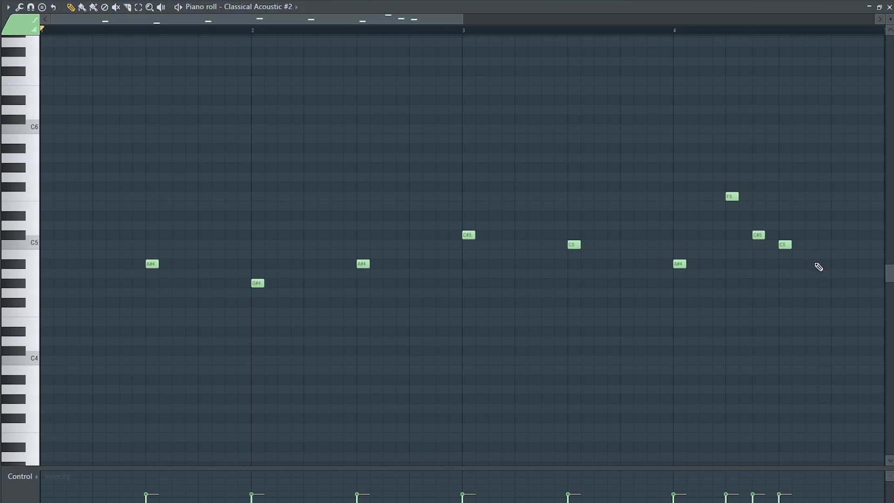
key("space")
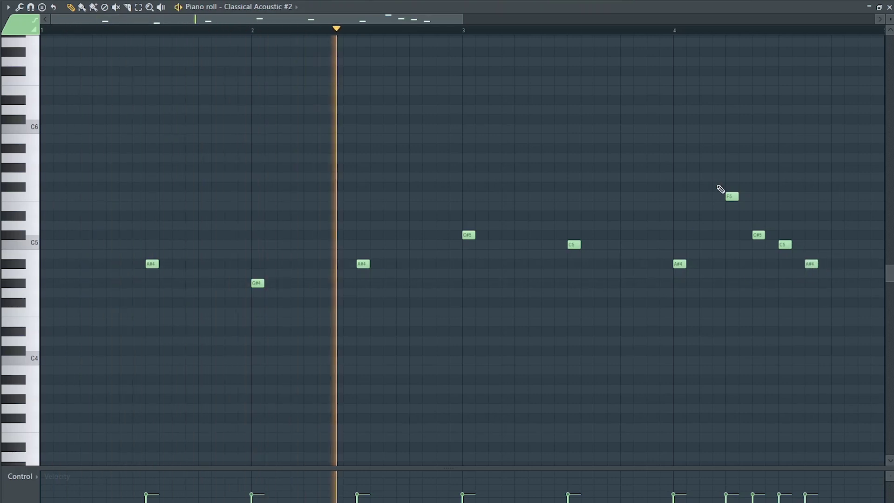
key("space")
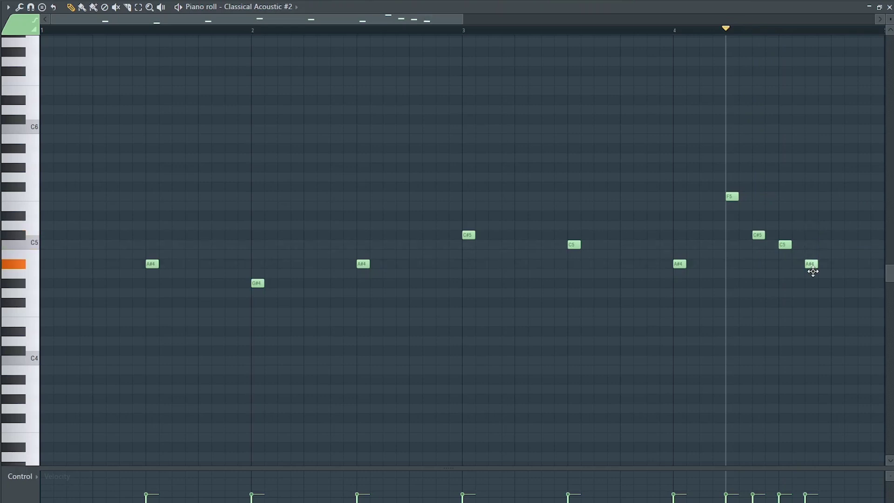
mouse_move(809, 282)
left_mouse_down()
mouse_move(822, 283)
mouse_move(821, 272)
left_mouse_up()
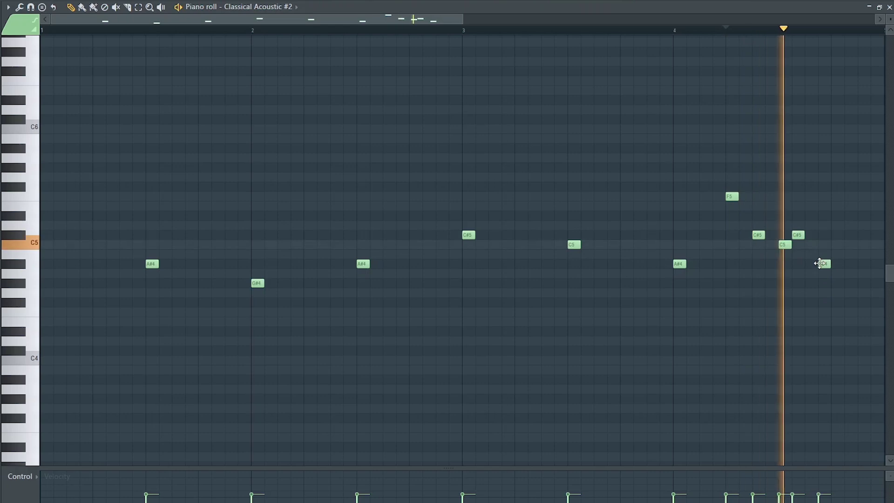
key("space")
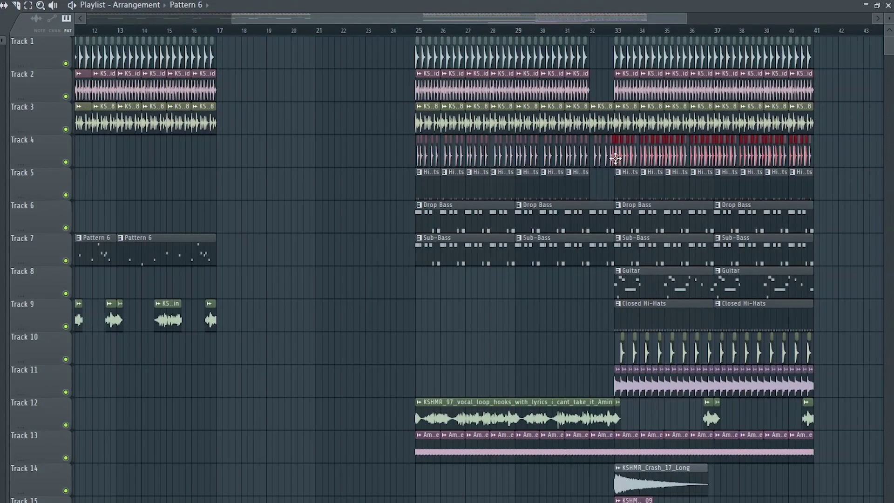
Copy the Track 4 percussion clips from bar 33 onward to bar 9 of the intro, aligned with the bar, and deselect them
left_click_drag(614, 157, 189, 176)
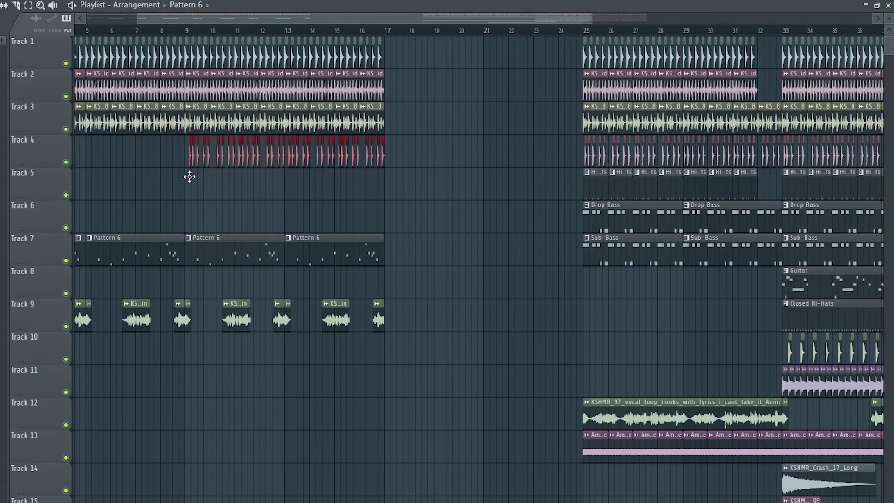
scroll(190, 175, "up", 4)
scroll(272, 176, "up", 5)
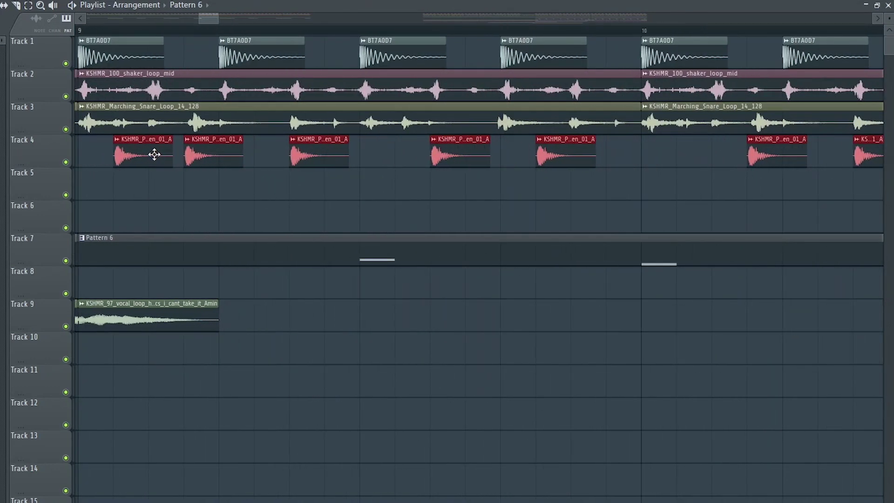
left_click(247, 197, "ctrl")
scroll(249, 197, "down", 5)
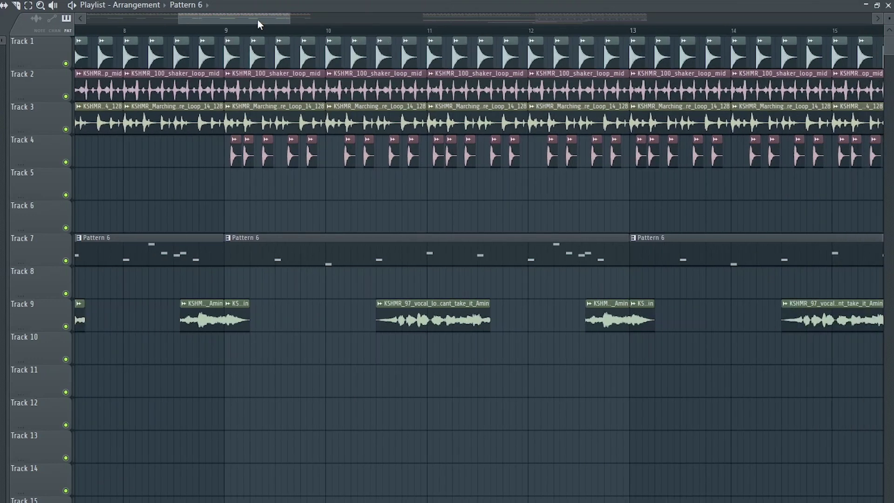
Extend the Track 9 vocal chops that start in bars 10 and 14 until they meet the following chops
left_click_drag(254, 22, 277, 23)
left_click_drag(332, 322, 415, 328)
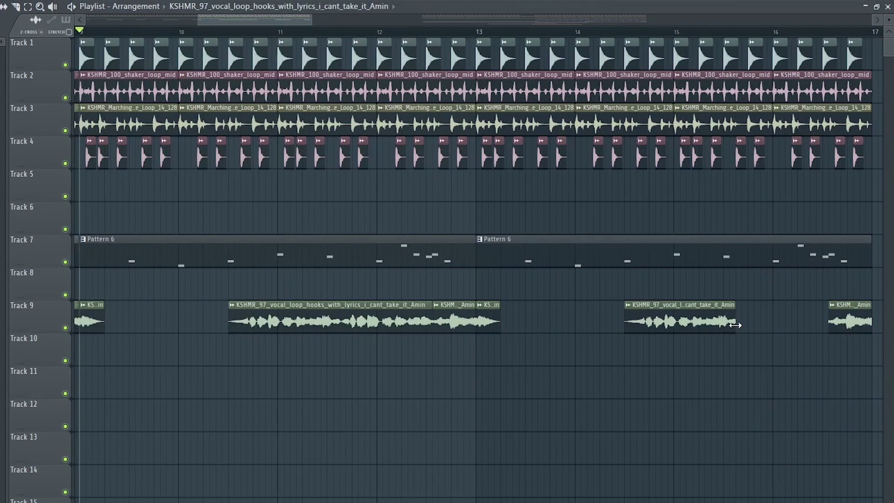
left_click_drag(735, 325, 824, 324)
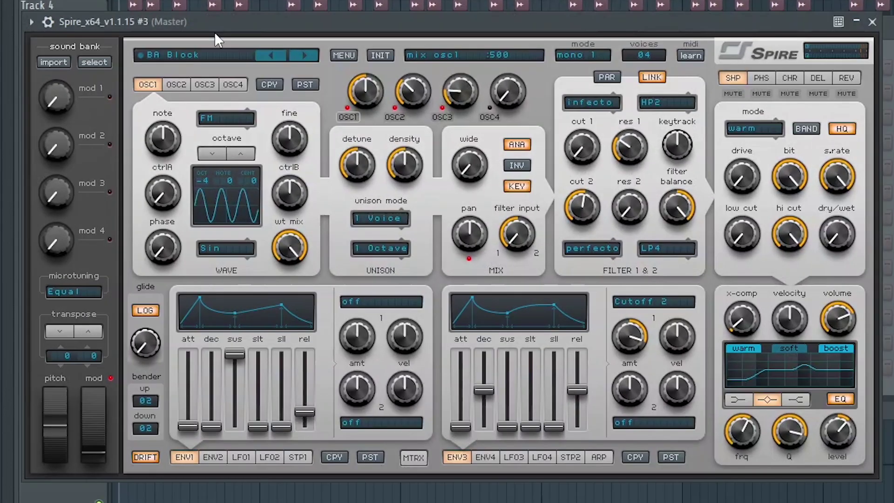
Write the Spire bass with a two-bar A#4 followed by a two-bar F4, and play it
left_click(42, 264)
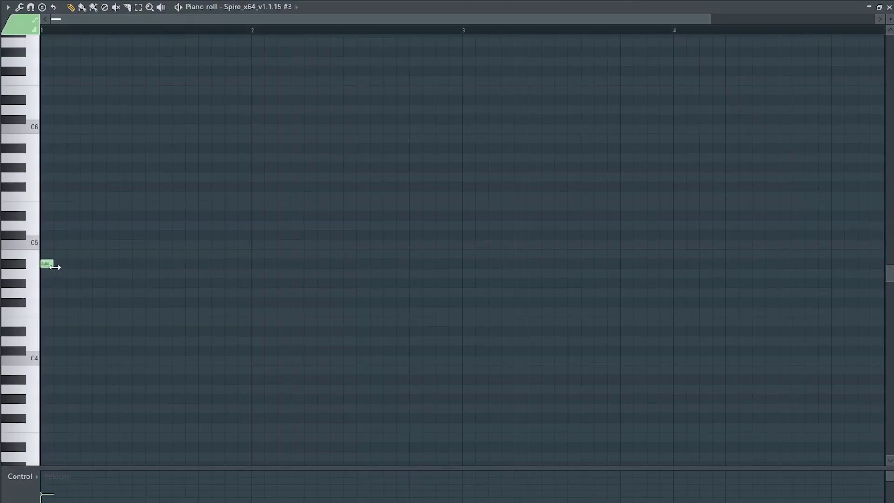
left_click_drag(53, 268, 375, 288)
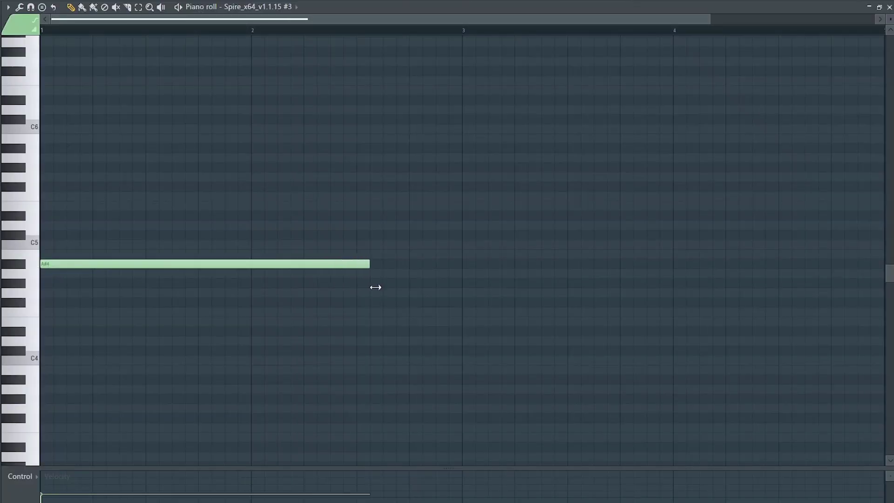
left_click(467, 315)
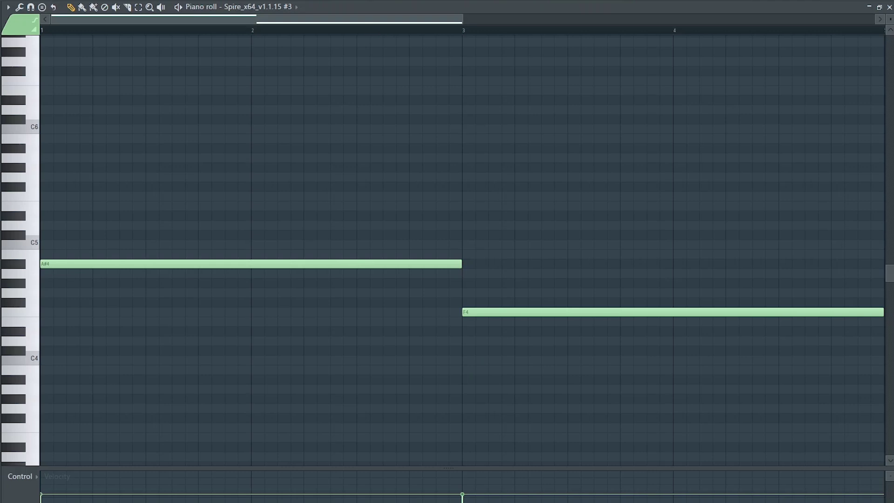
key("space")
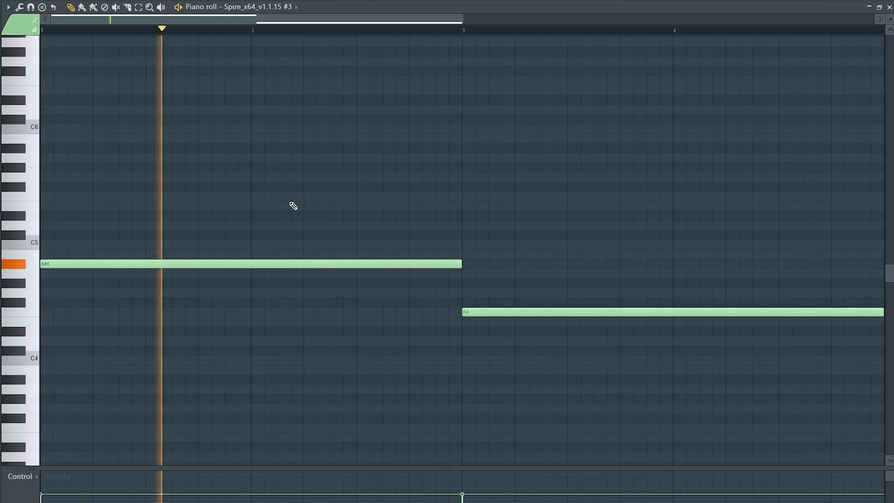
Copy the shaker, marching snare and percussion clips on Tracks 2 to 4 across bars 17 to 24 and deselect them
scroll(294, 206, "down", 1)
scroll(294, 207, "down", 3)
scroll(294, 207, "up", 2)
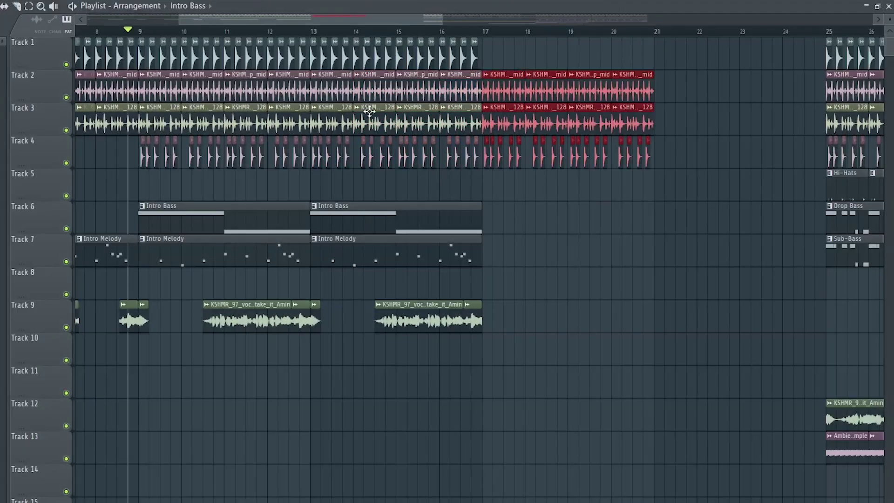
left_click_drag(339, 24, 375, 25)
left_click(552, 330, "ctrl")
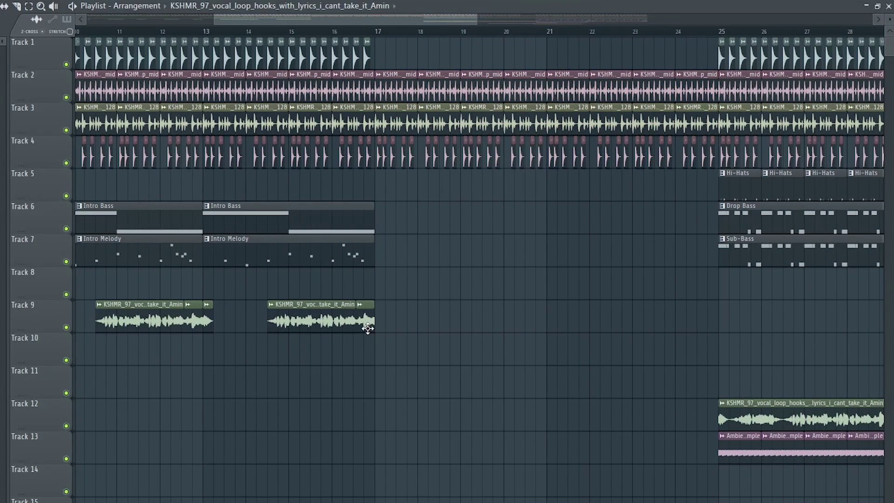
Fill bars 17 to 24 with the vocal loop on Track 9 and Hi-Hats on Track 5, and delete the Track 1 kicks in bar 16
left_click(383, 322)
right_click(615, 388)
left_click_drag(370, 57, 339, 60)
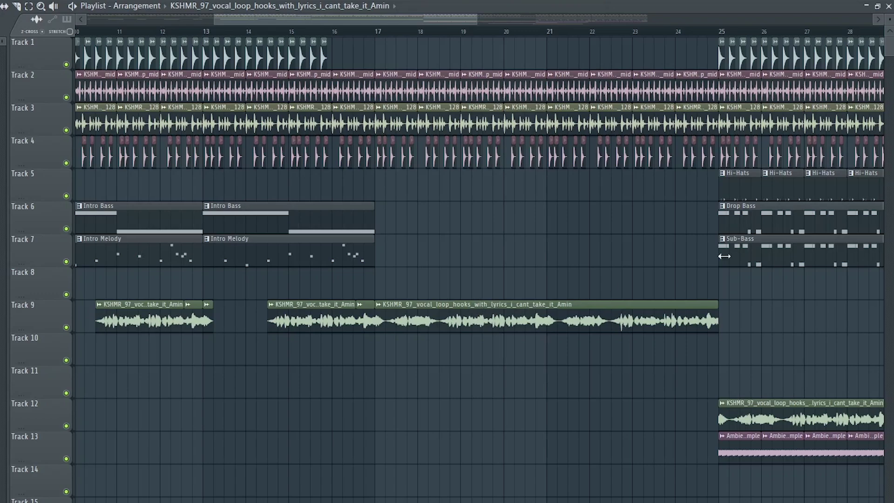
left_click_drag(378, 191, 708, 192)
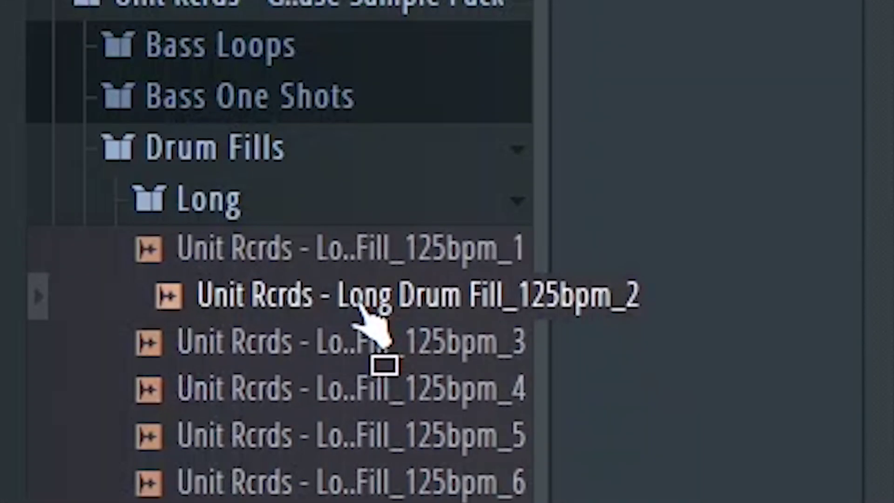
Add the Unit Rcrds Long Drum Fill_125bpm_2 sample to the playlist and set its time-stretching mode to Stretch
left_click_drag(354, 303, 129, 304)
double_click(292, 299)
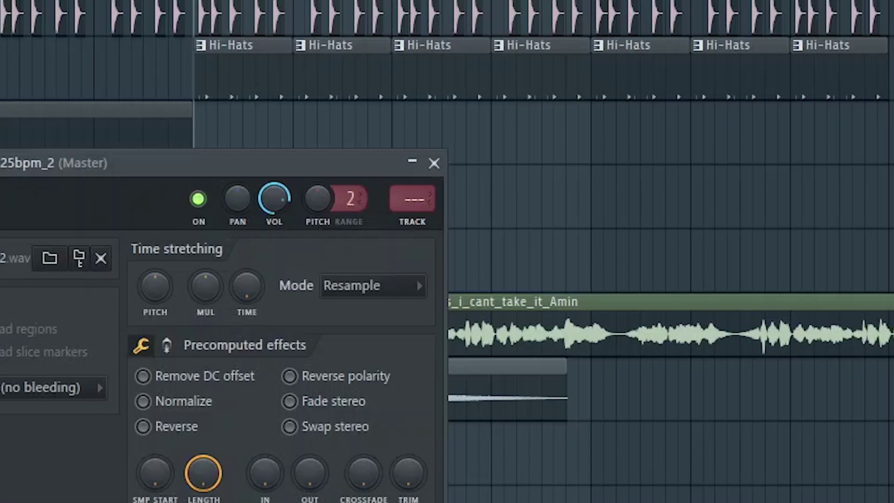
left_click(363, 285)
left_click(372, 348)
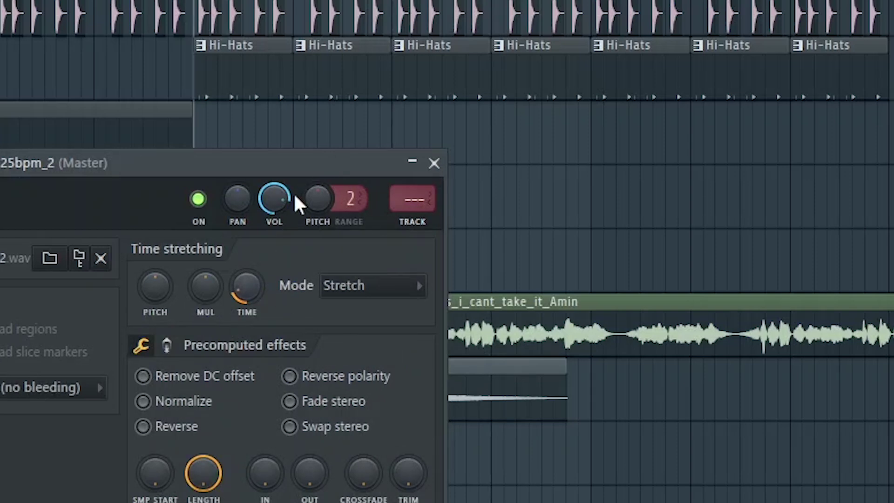
left_click(437, 163)
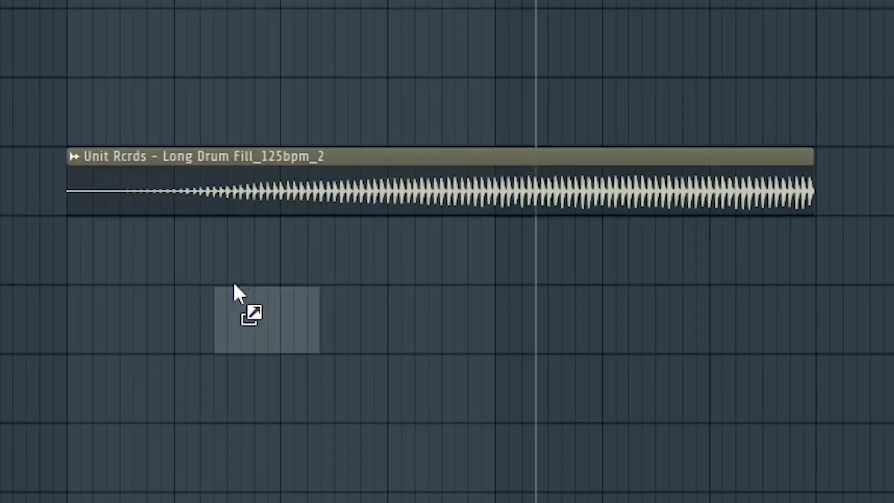
Place KSHMR_Long_Sweep_04 below the drum fill and KSHMR_Mini_Sweep_09 on the last beat before the crashes, opening the mini sweep's sample settings
left_click_drag(233, 293, 385, 250)
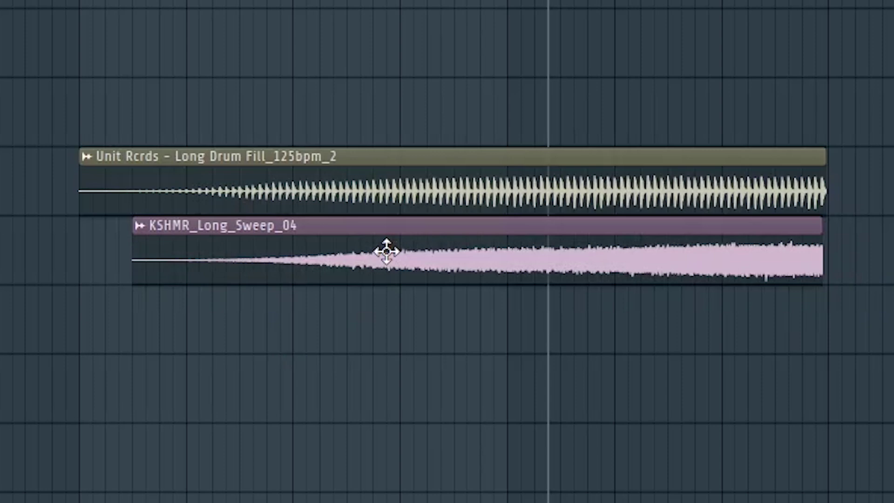
left_click_drag(718, 259, 719, 260)
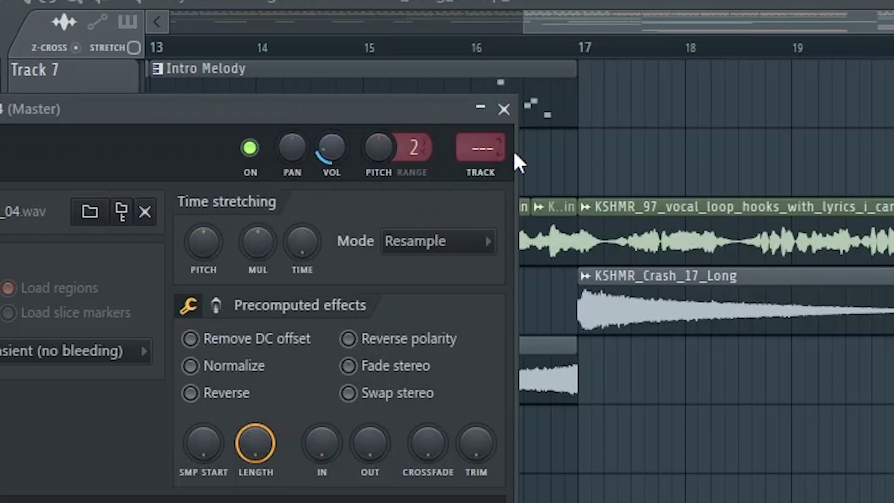
left_click_drag(419, 242, 516, 302)
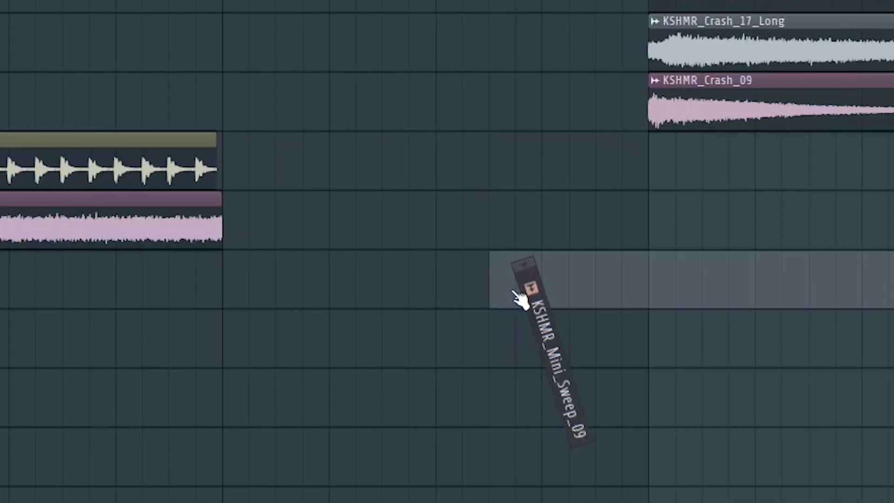
double_click(609, 268)
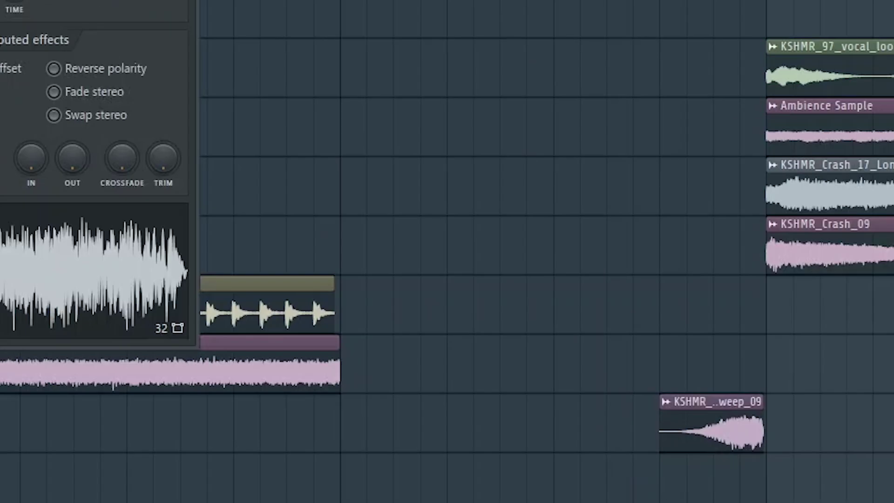